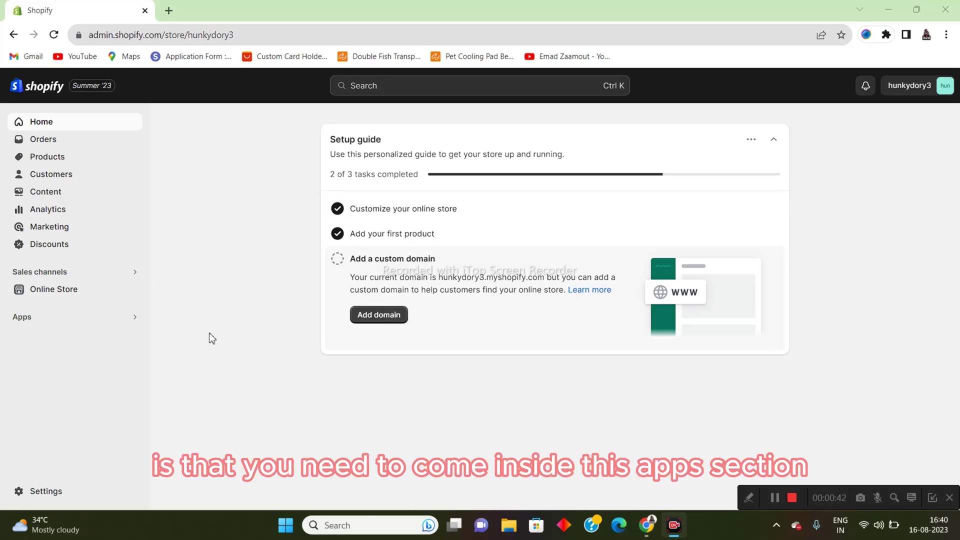
# Go to Apps and sales channels settings and open the Shopify App Store in a new tab.
pyautogui.click(47, 315)
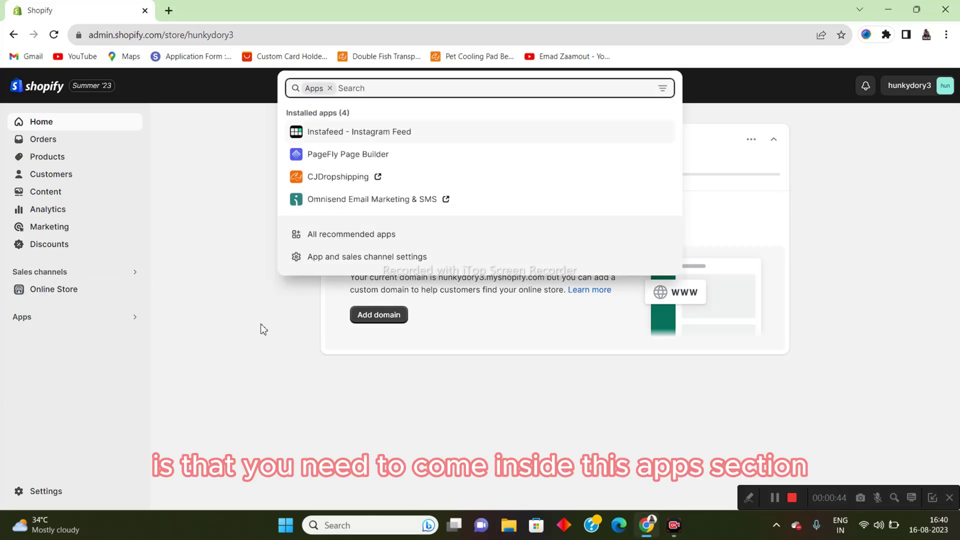
pyautogui.press('Up')
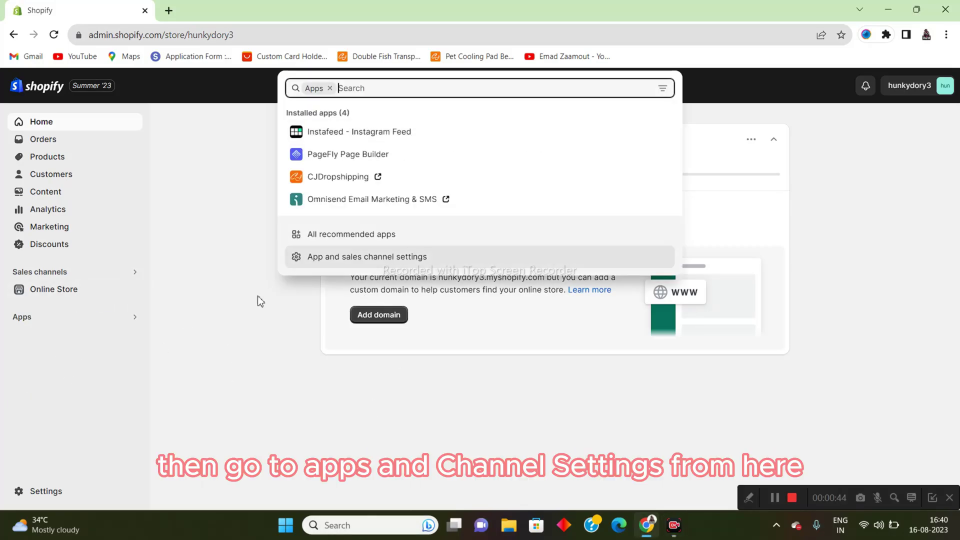
pyautogui.click(322, 261)
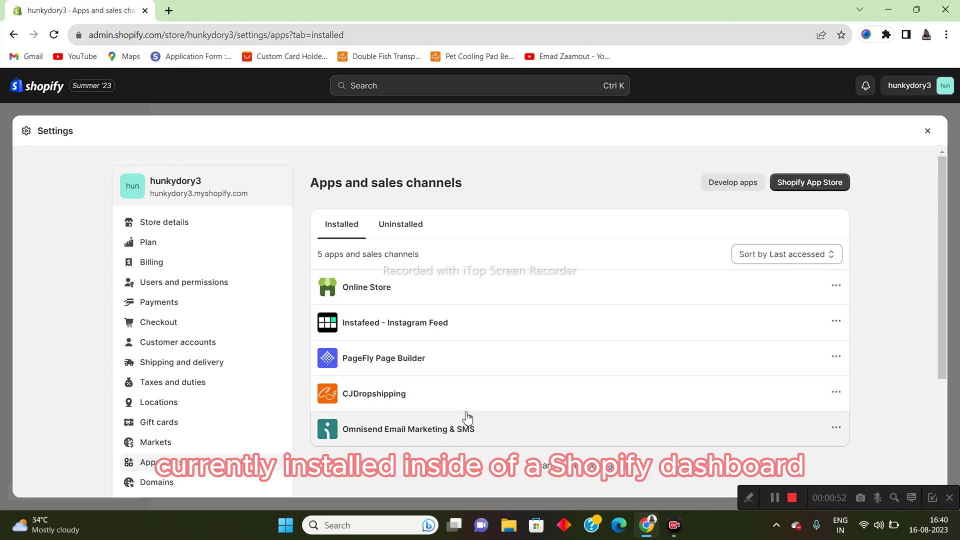
pyautogui.click(802, 189)
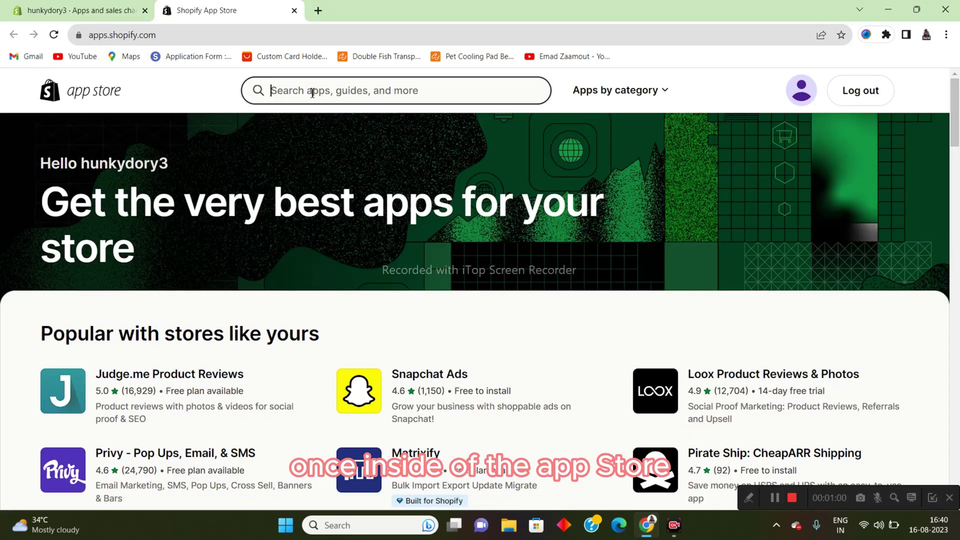
# Search the App Store for 'popup' and install Pop Convert - Pop Ups, Banners.
pyautogui.write('pop')
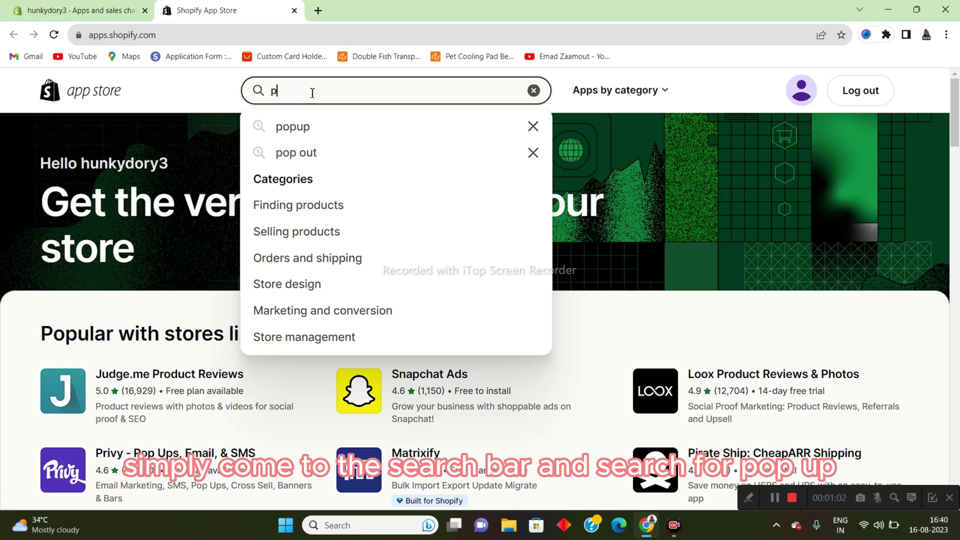
pyautogui.write('up')
pyautogui.press('Return')
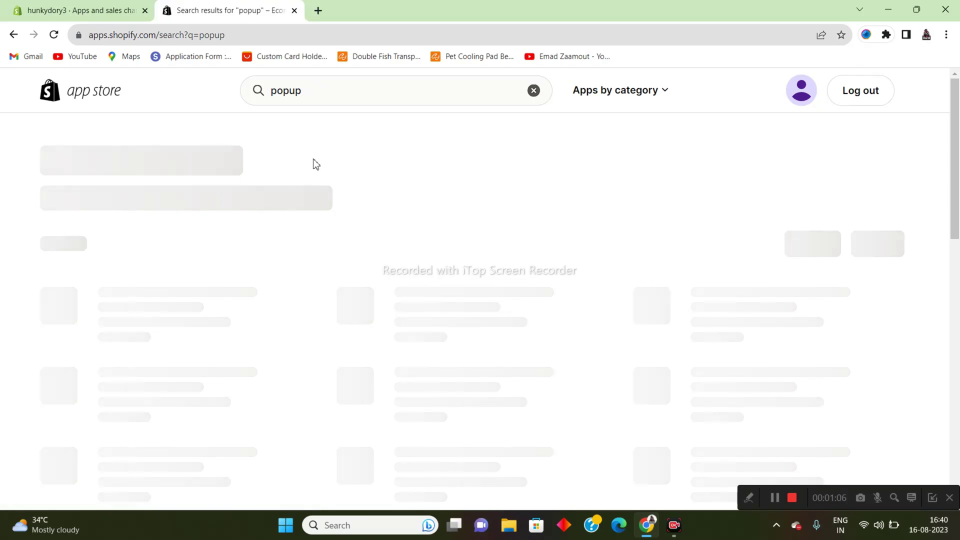
pyautogui.scroll(-3, 491, 226)
pyautogui.scroll(3, 760, 370)
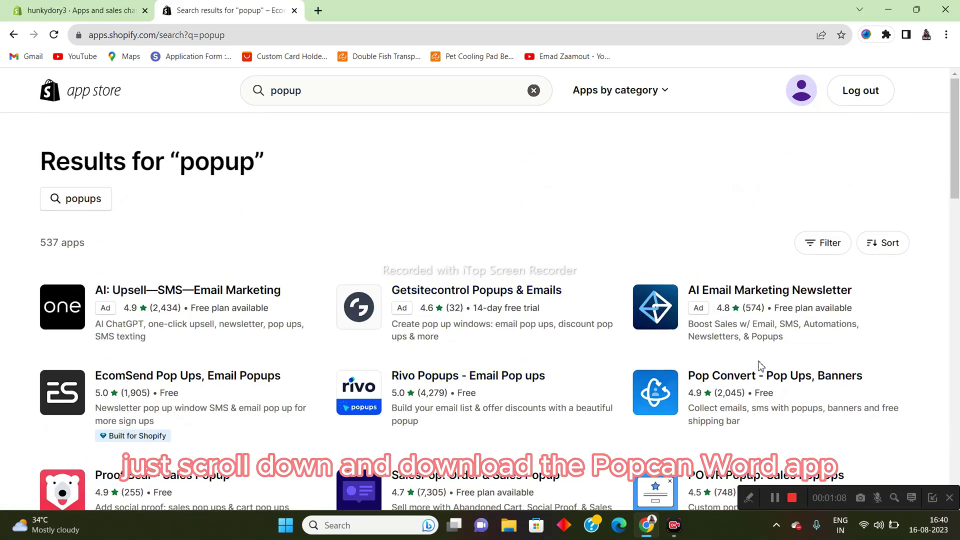
pyautogui.scroll(-3, 757, 260)
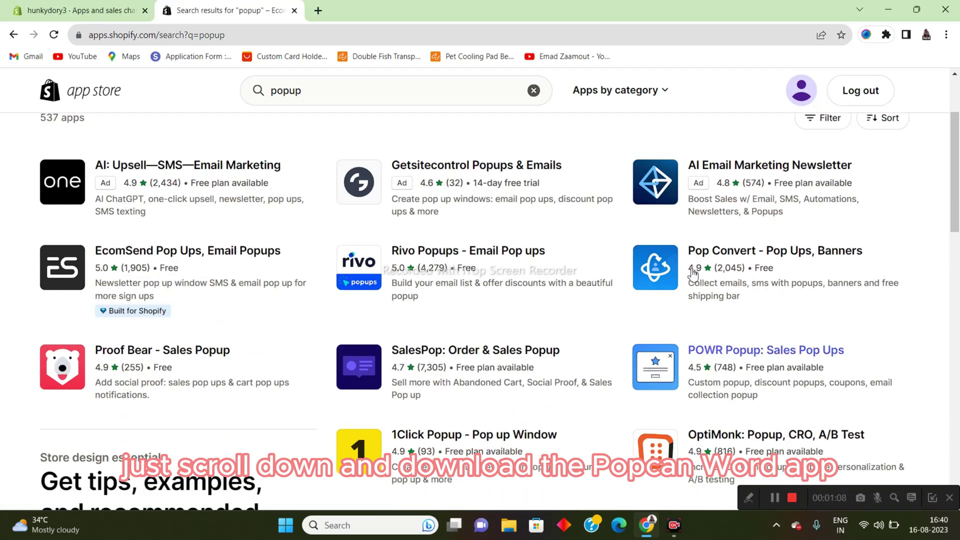
pyautogui.click(723, 252)
pyautogui.scroll(3, 800, 301)
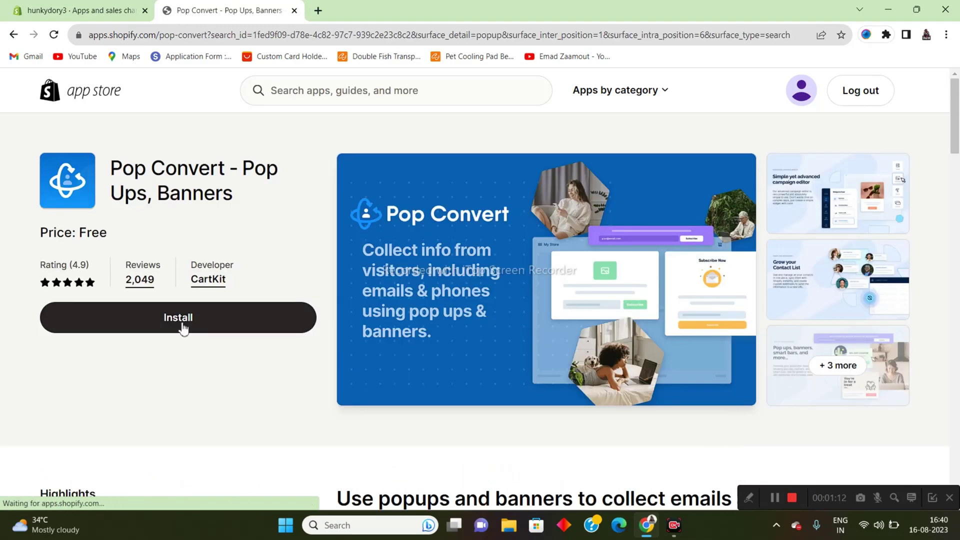
pyautogui.click(178, 321)
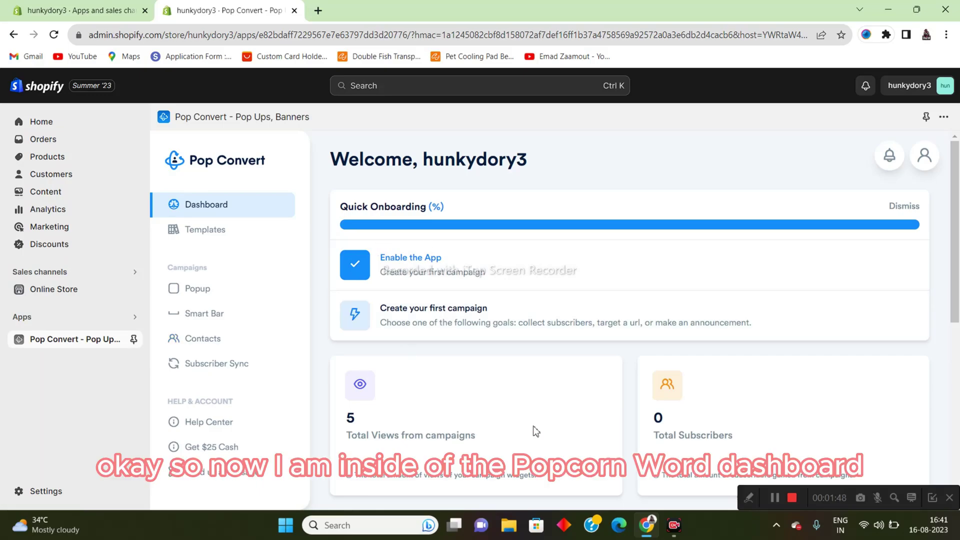
# Open the existing Subscribe to Our Newsletter popup, view its design, then close the editor.
pyautogui.scroll(-3, 537, 431)
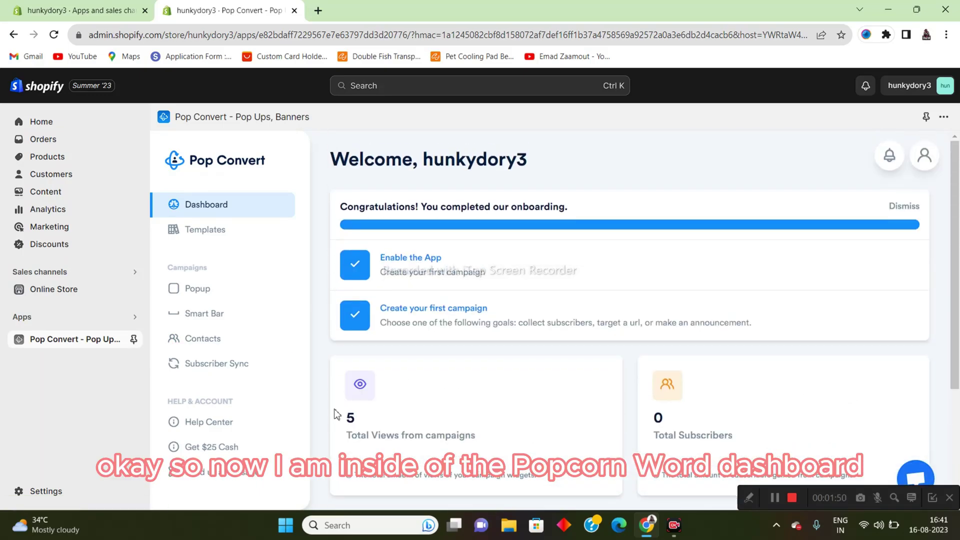
pyautogui.scroll(-3, 350, 420)
pyautogui.scroll(-3, 374, 430)
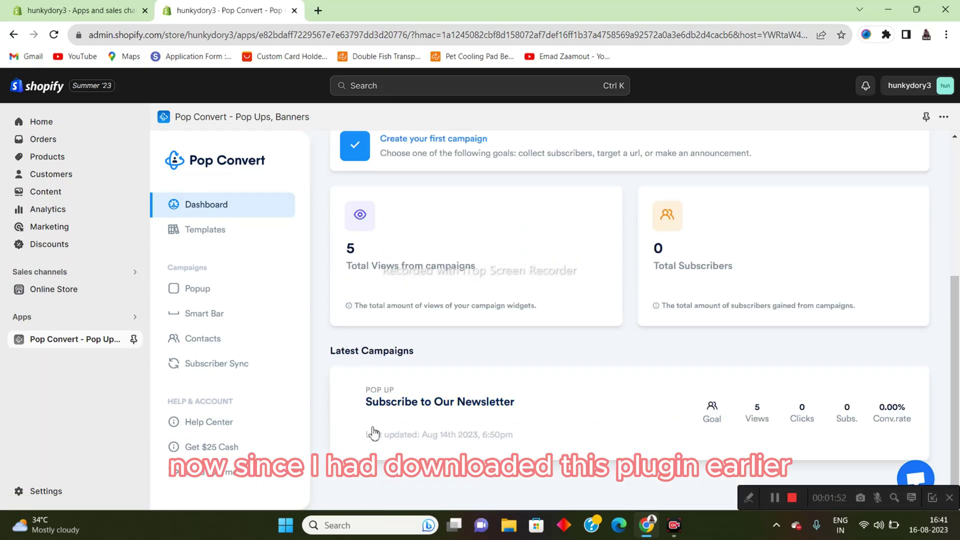
pyautogui.scroll(-5, 695, 333)
pyautogui.scroll(-5, 595, 387)
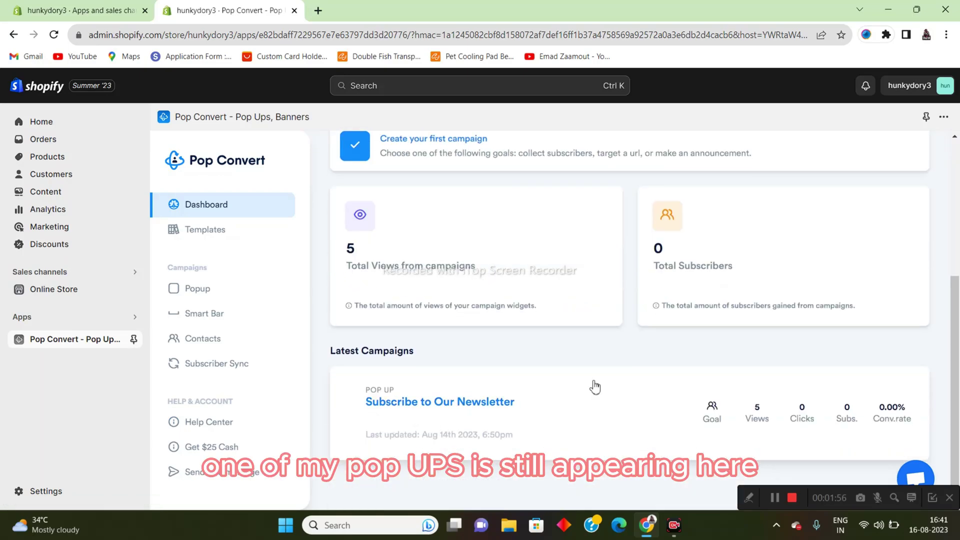
pyautogui.click(550, 418)
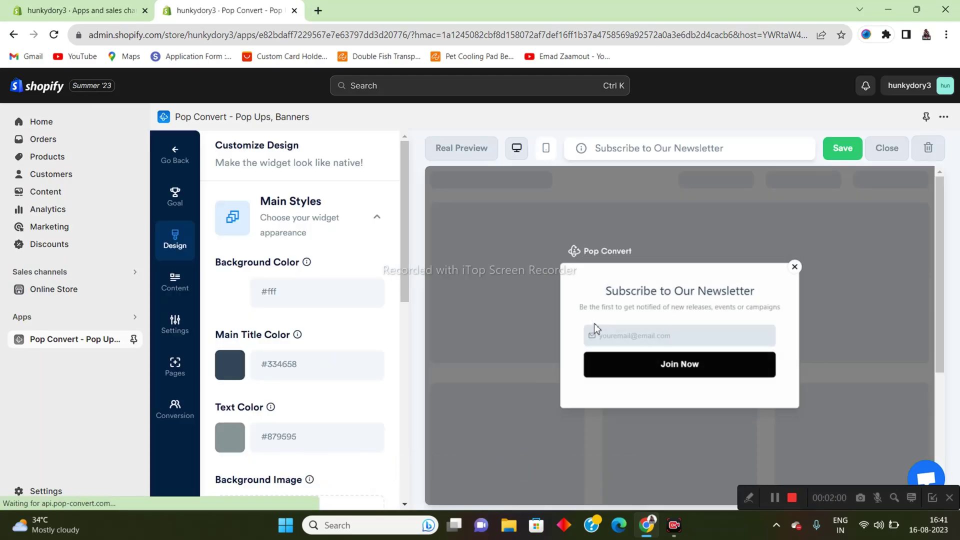
pyautogui.click(943, 119)
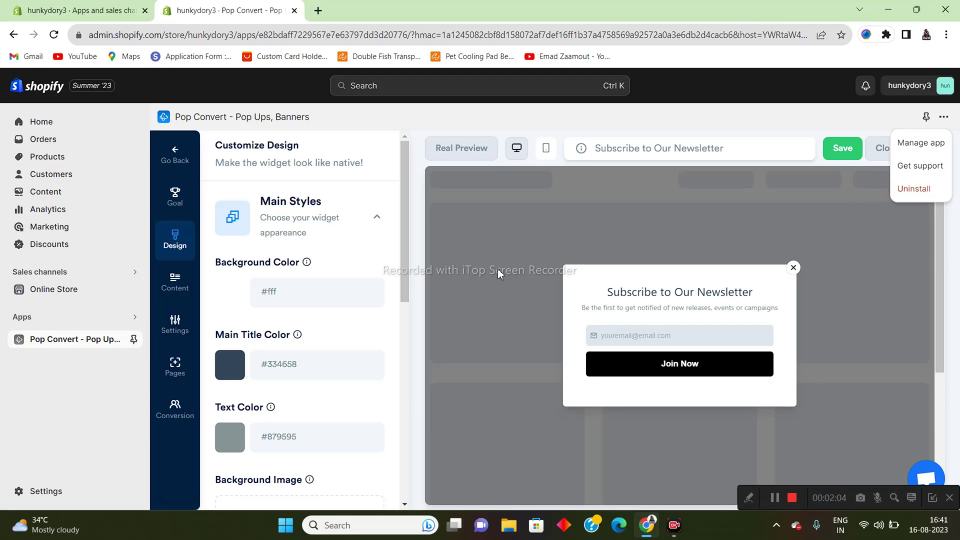
pyautogui.scroll(-4, 249, 294)
pyautogui.click(880, 155)
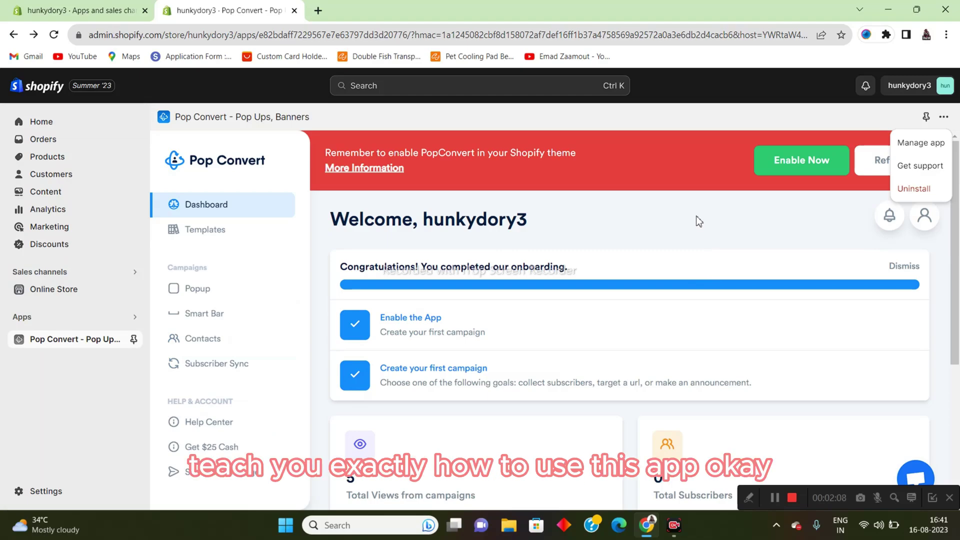
pyautogui.click(943, 117)
# Scroll through the Pop Convert dashboard to review the completed onboarding steps.
pyautogui.scroll(-5, 574, 401)
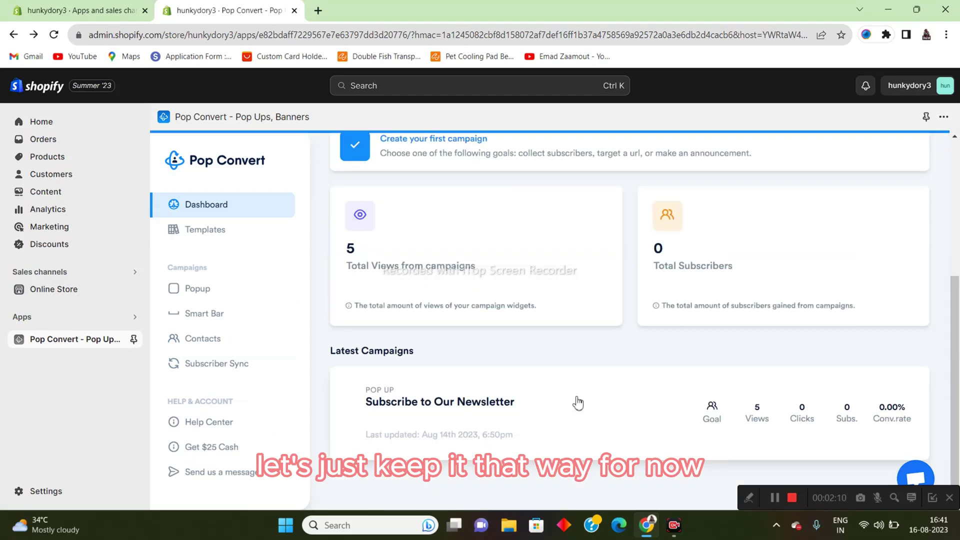
pyautogui.scroll(5, 671, 403)
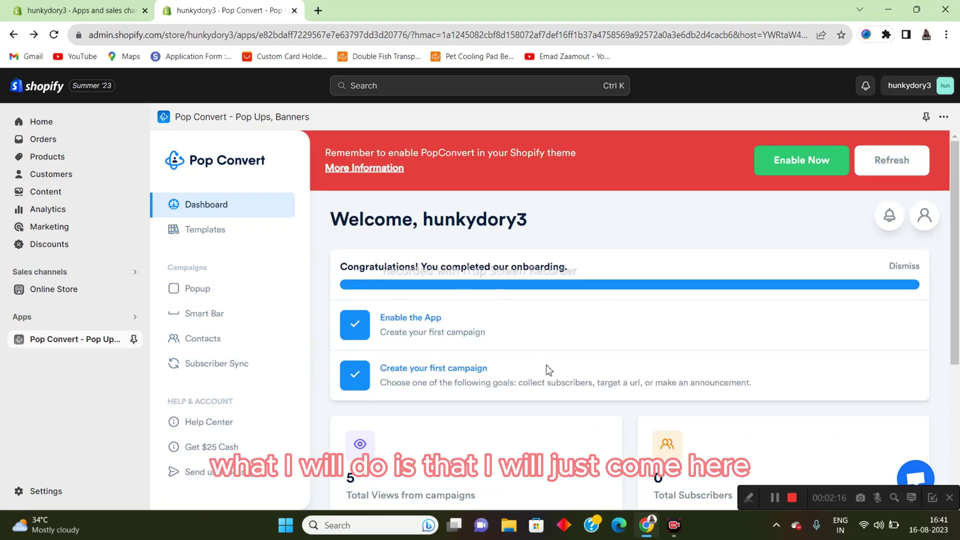
pyautogui.scroll(-3, 579, 397)
pyautogui.scroll(3, 500, 337)
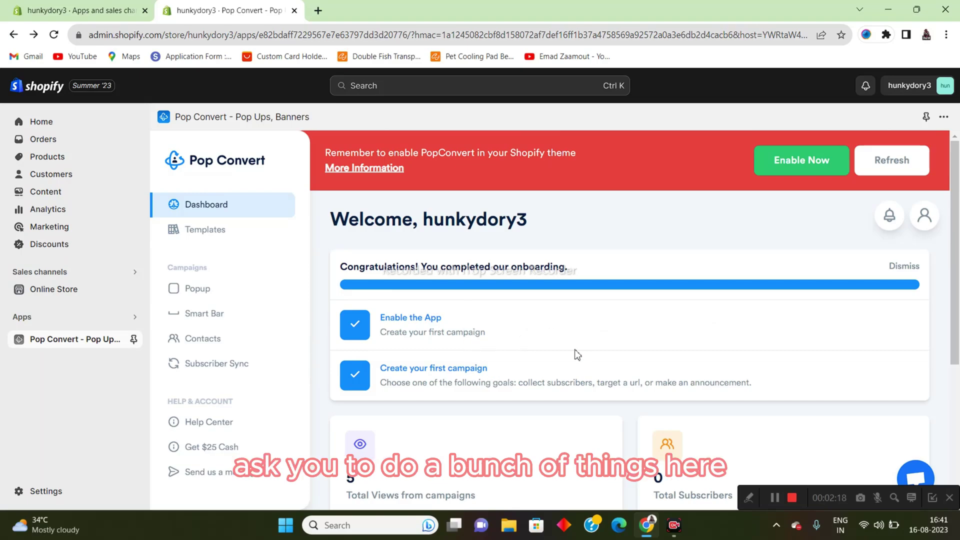
pyautogui.scroll(-5, 446, 357)
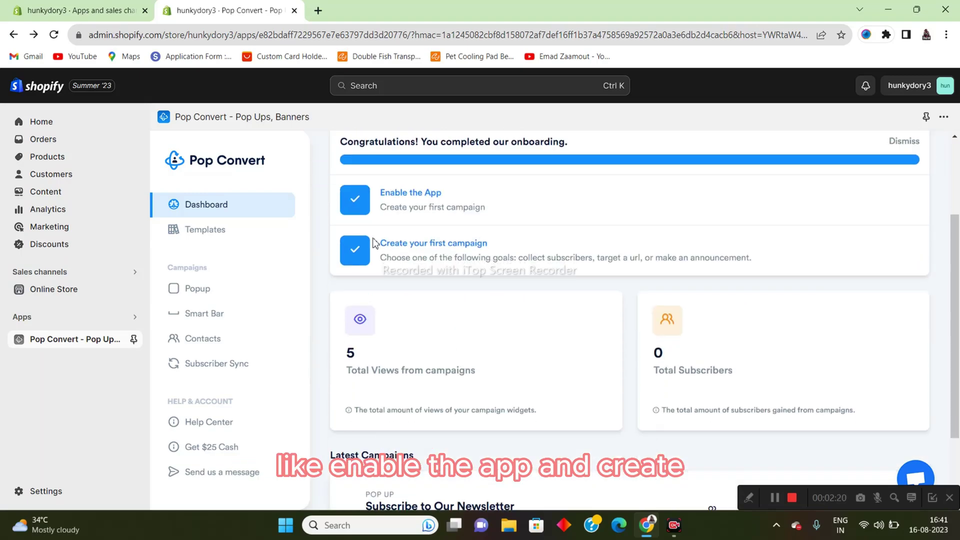
pyautogui.scroll(5, 519, 344)
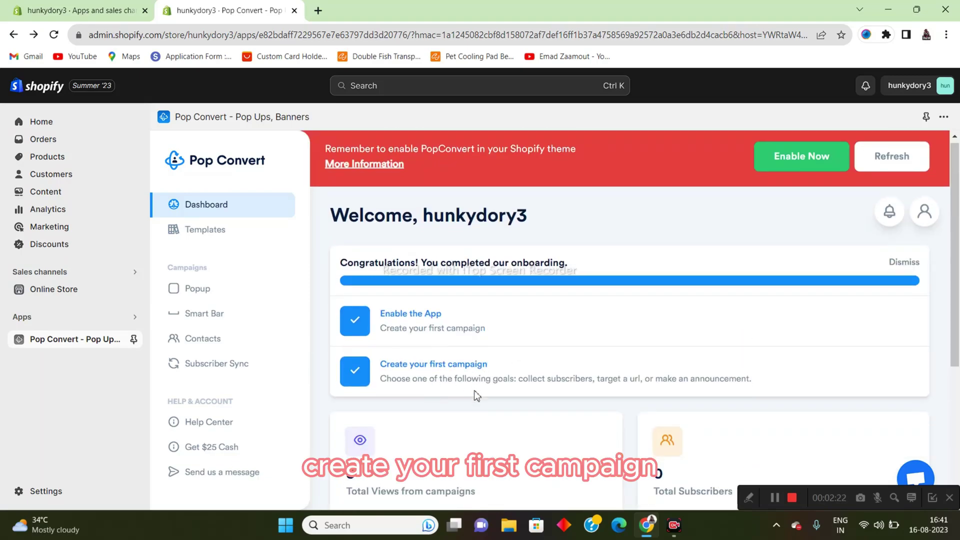
pyautogui.scroll(-5, 474, 390)
pyautogui.scroll(5, 424, 364)
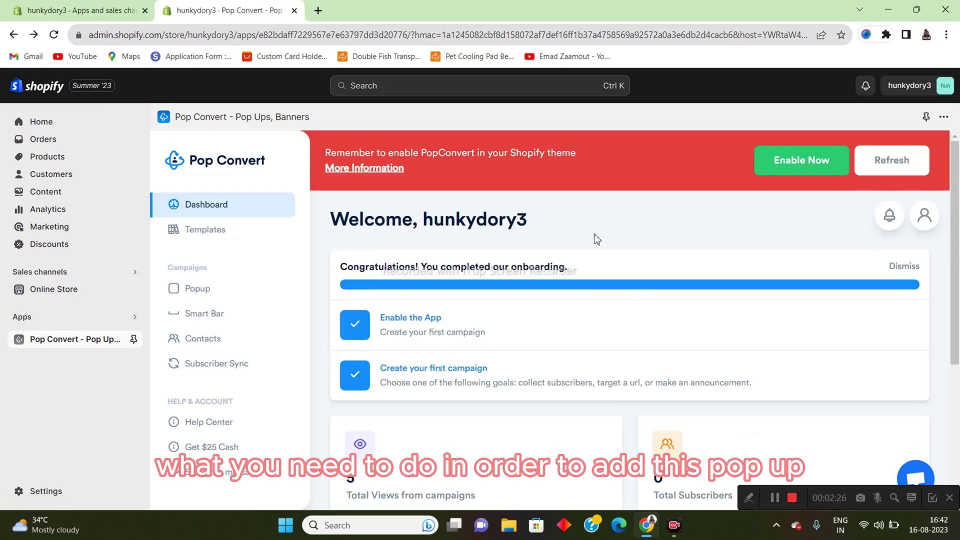
# Pause the Subscribe to Our Newsletter popup and create a Get Subscribers popup named 'Testv'.
pyautogui.click(234, 285)
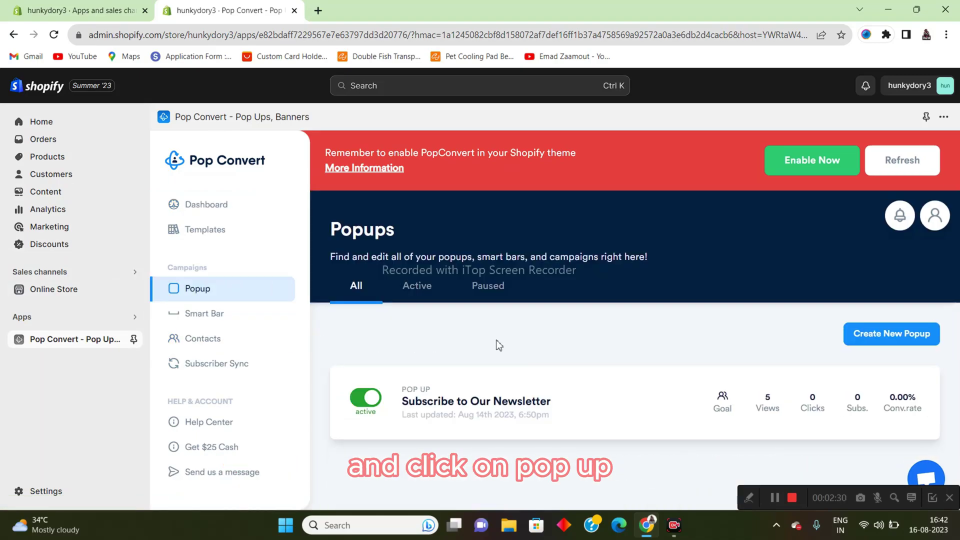
pyautogui.click(369, 401)
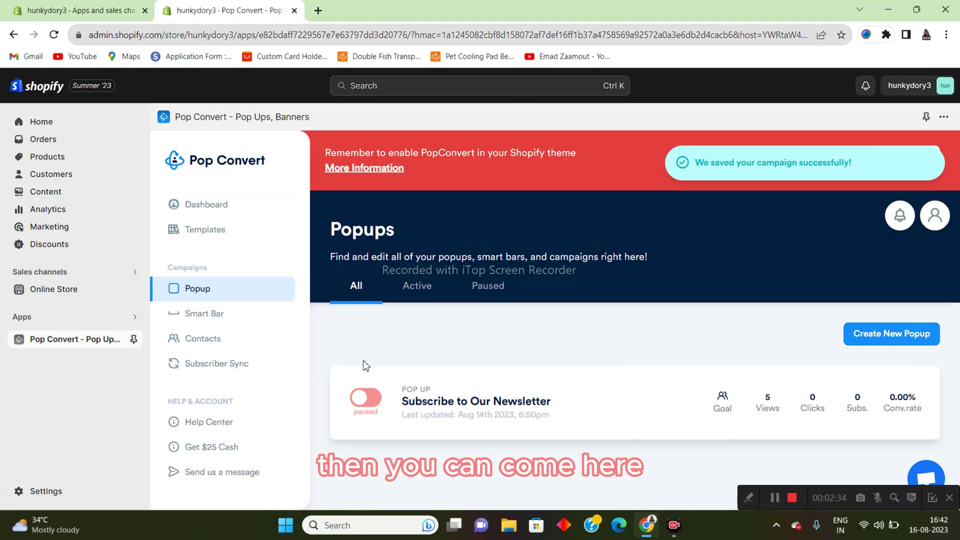
pyautogui.click(870, 335)
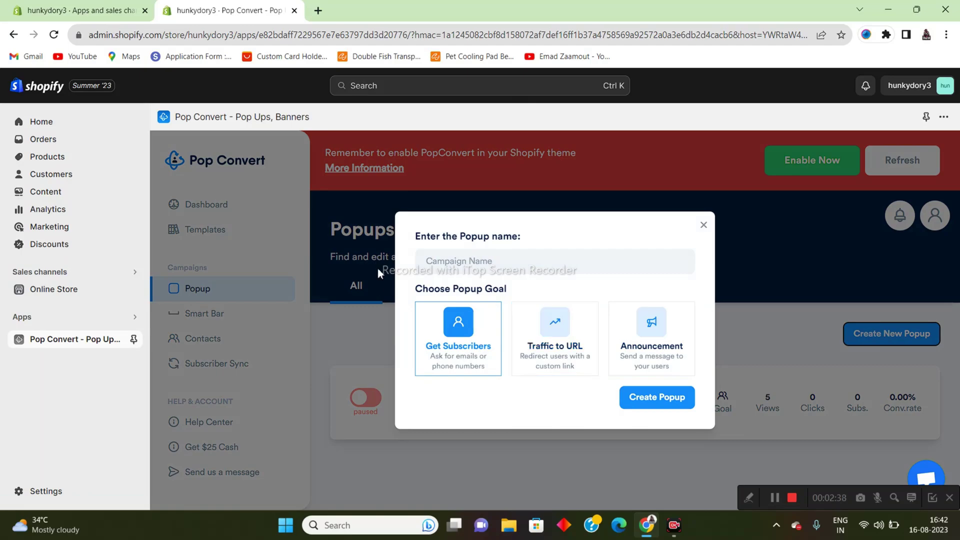
pyautogui.click(499, 258)
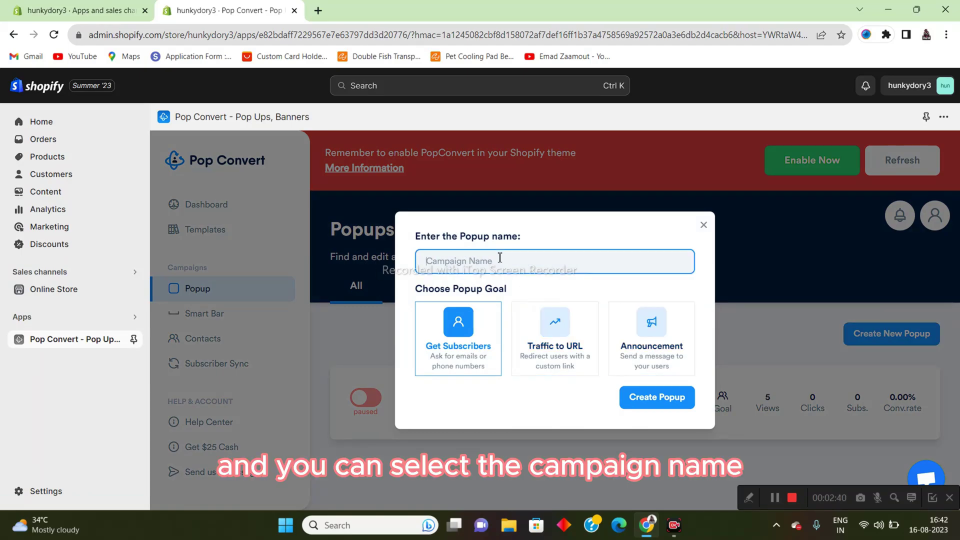
pyautogui.write('Testv')
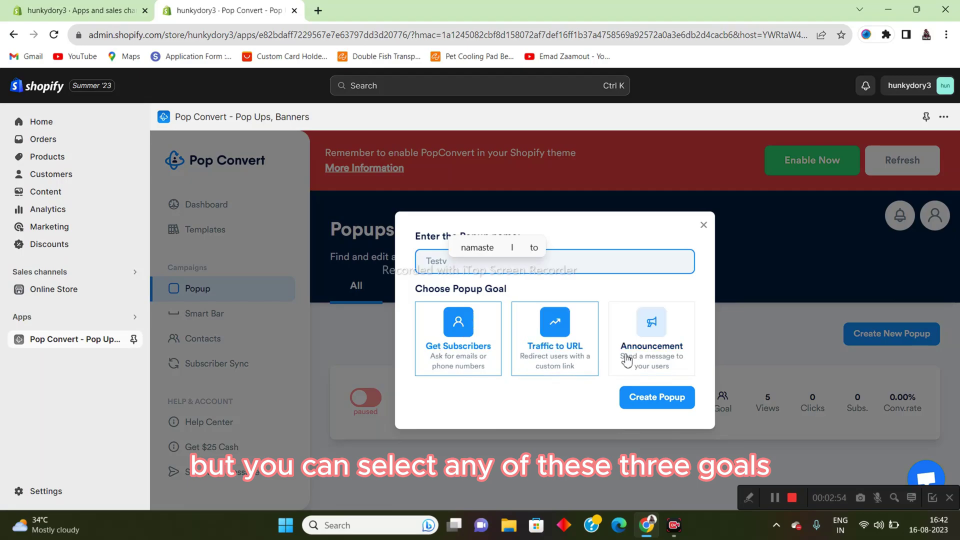
pyautogui.click(651, 397)
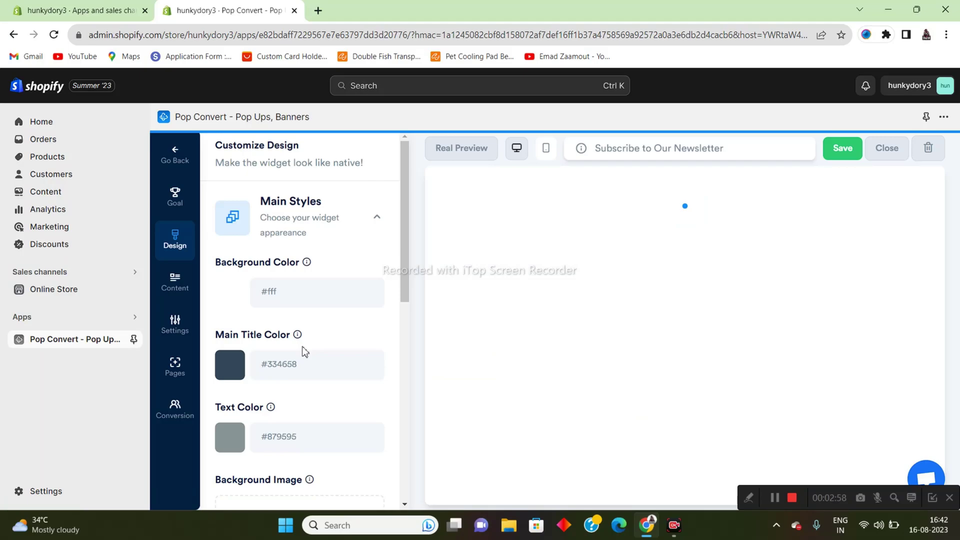
# Set the popup's background colour to black (#000).
pyautogui.scroll(-3, 302, 346)
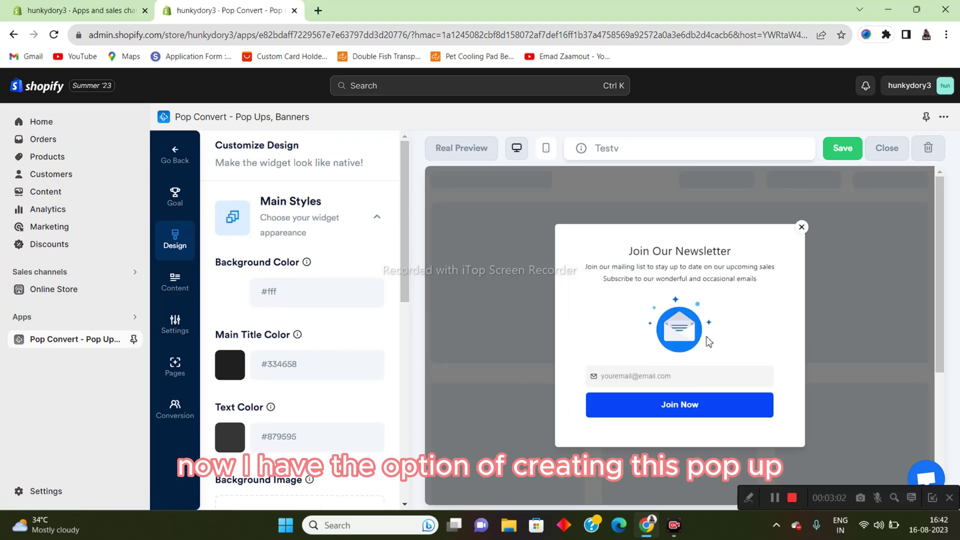
pyautogui.scroll(-10, 327, 343)
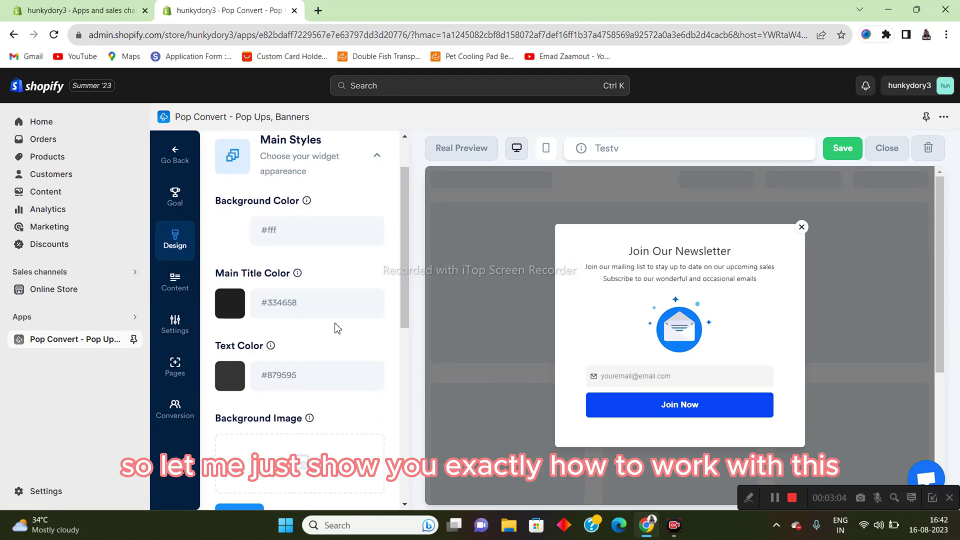
pyautogui.scroll(10, 313, 425)
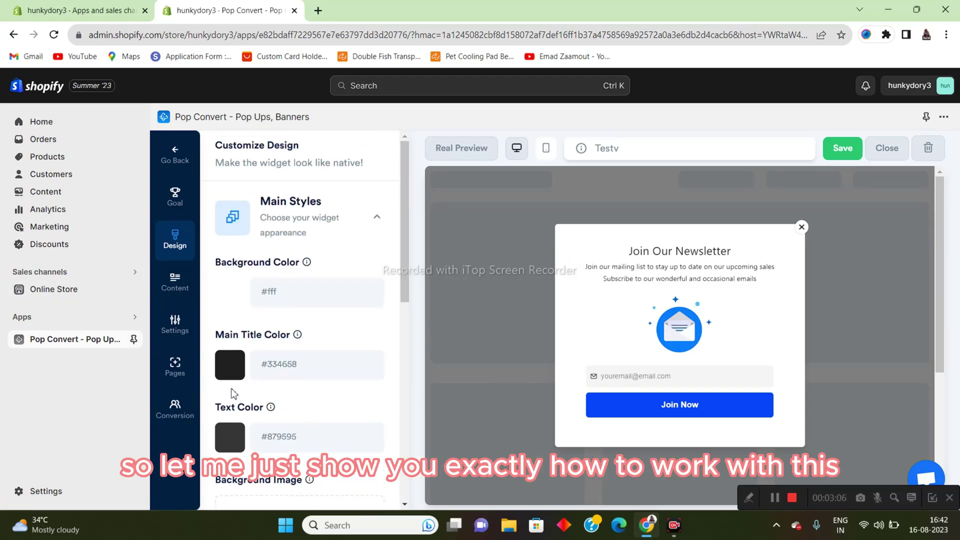
pyautogui.click(275, 291)
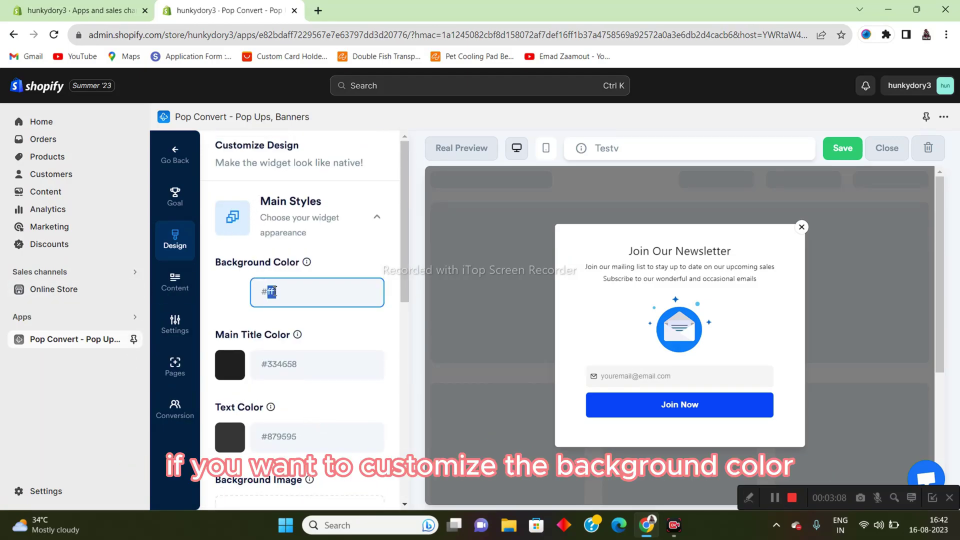
pyautogui.moveTo(262, 296); pyautogui.dragTo(253, 294)
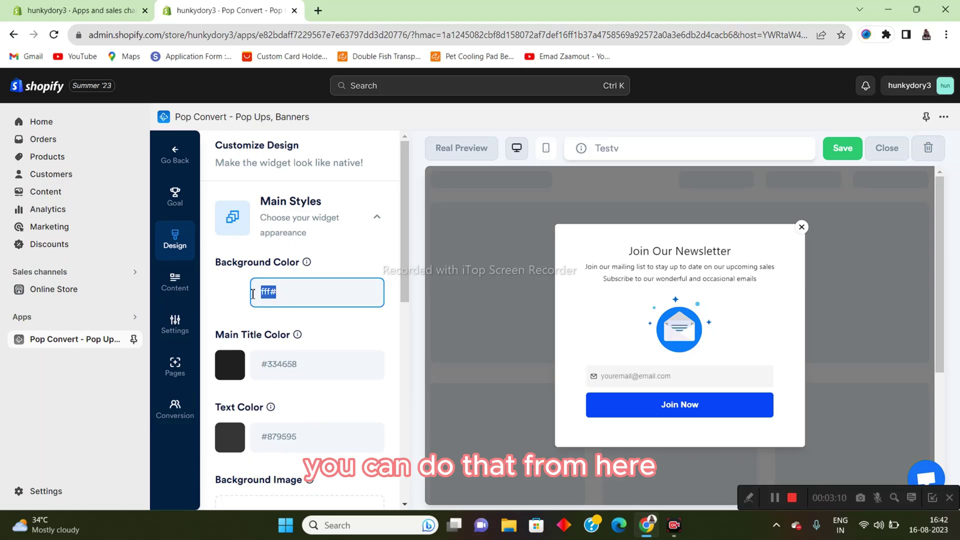
pyautogui.write('\\#')
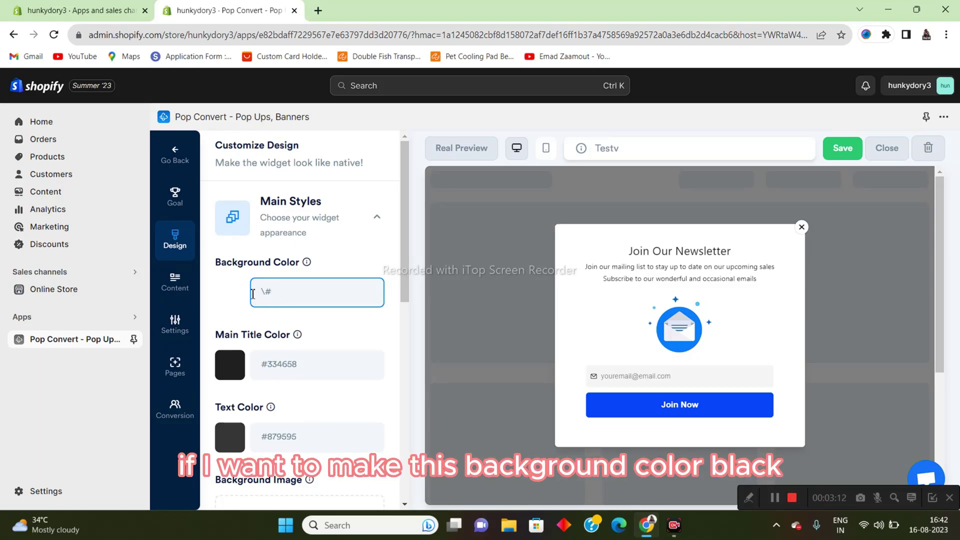
pyautogui.press('BackSpace')
pyautogui.press('BackSpace')
pyautogui.write('#000')
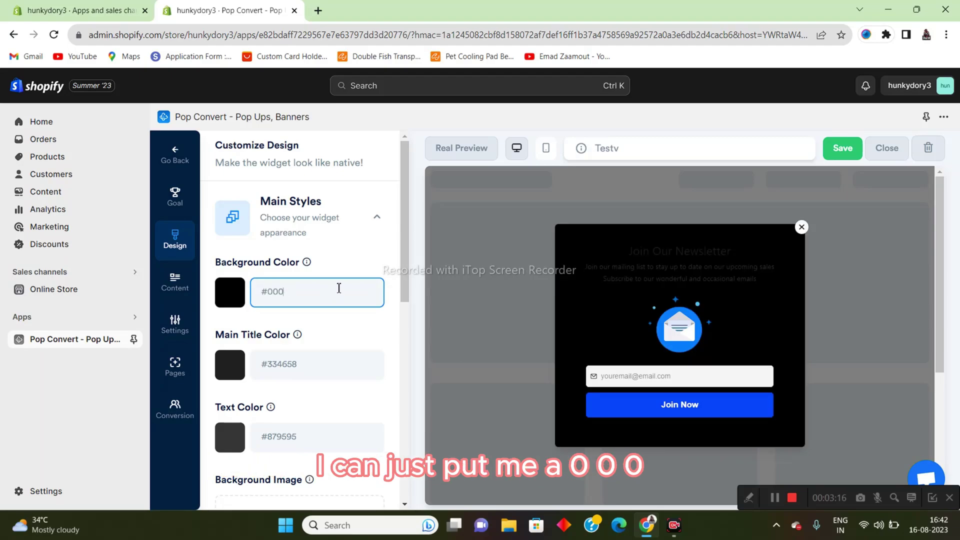
pyautogui.click(601, 318)
# Make the popup's main title and body text white.
pyautogui.scroll(-1, 320, 388)
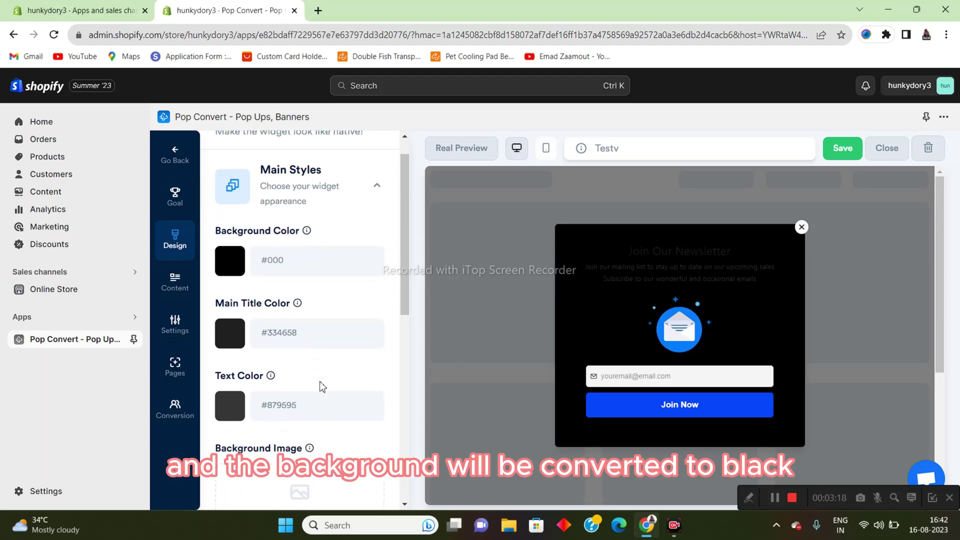
pyautogui.scroll(1, 315, 405)
pyautogui.click(220, 373)
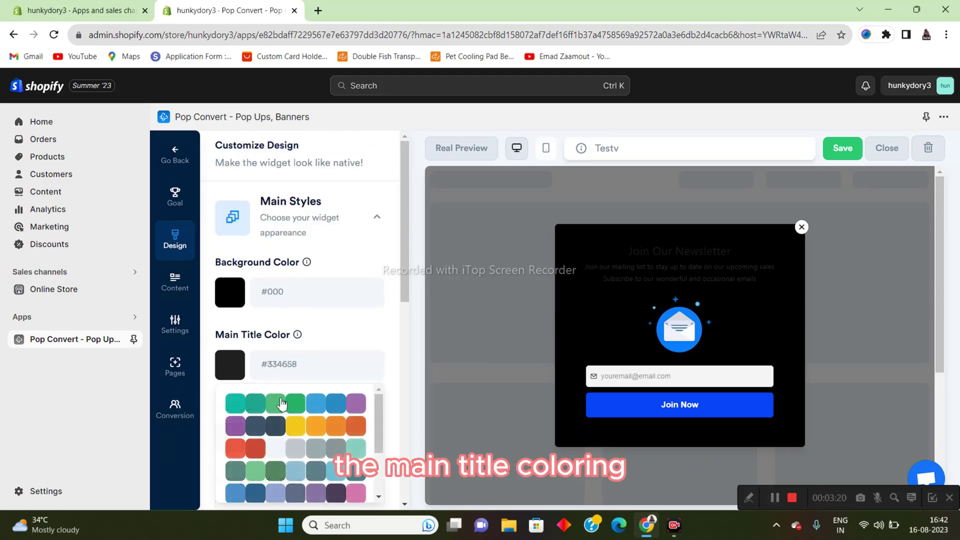
pyautogui.click(279, 424)
pyautogui.click(237, 373)
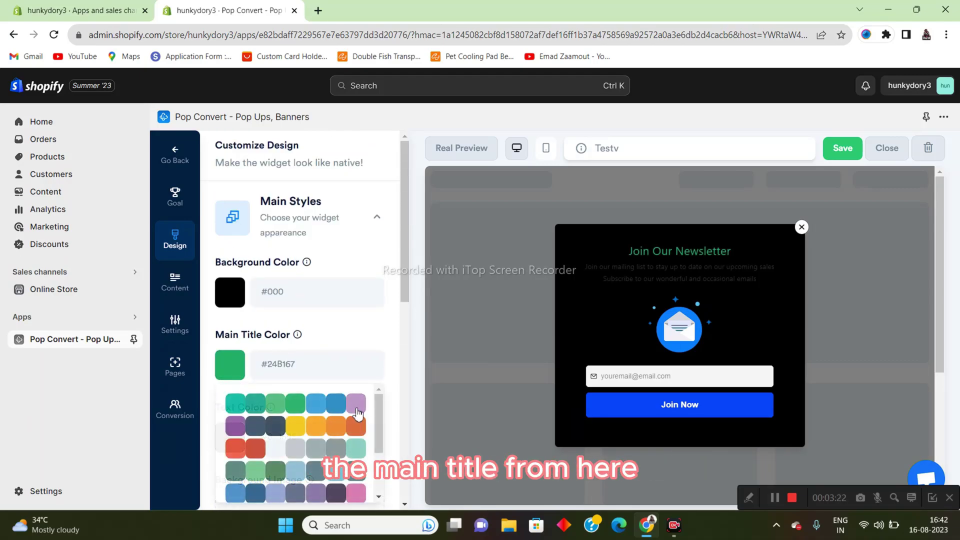
pyautogui.scroll(-4, 280, 440)
pyautogui.click(266, 362)
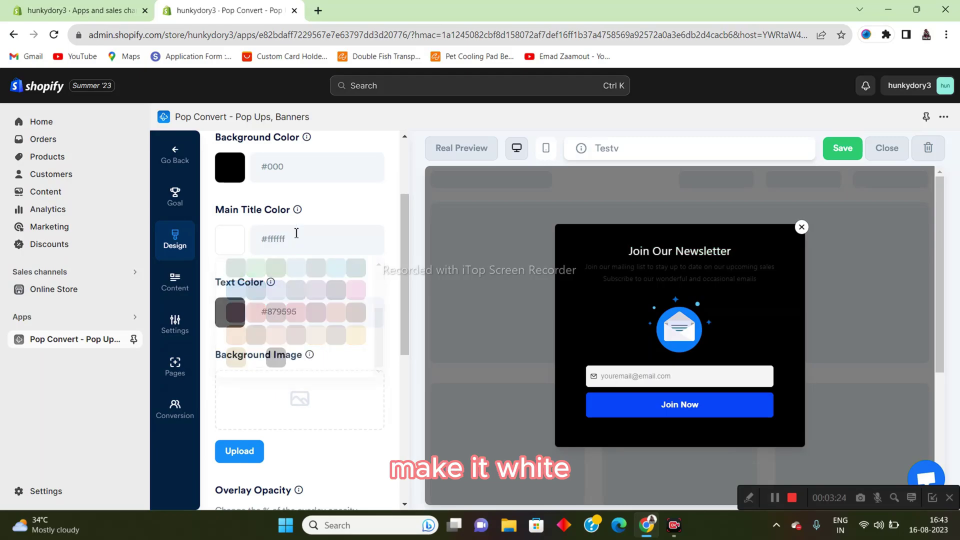
pyautogui.scroll(3, 322, 210)
pyautogui.scroll(-5, 326, 354)
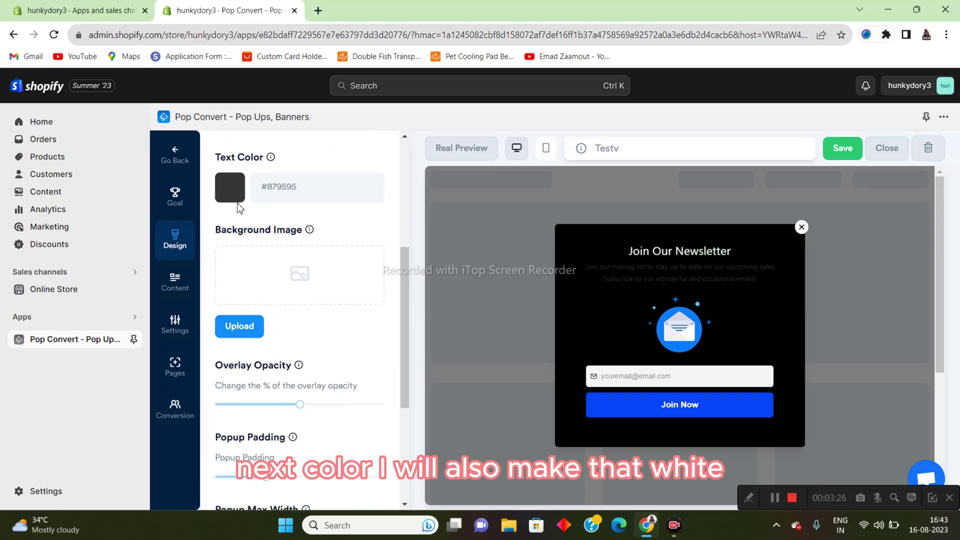
pyautogui.click(230, 187)
pyautogui.scroll(-2, 282, 300)
pyautogui.scroll(-4, 282, 300)
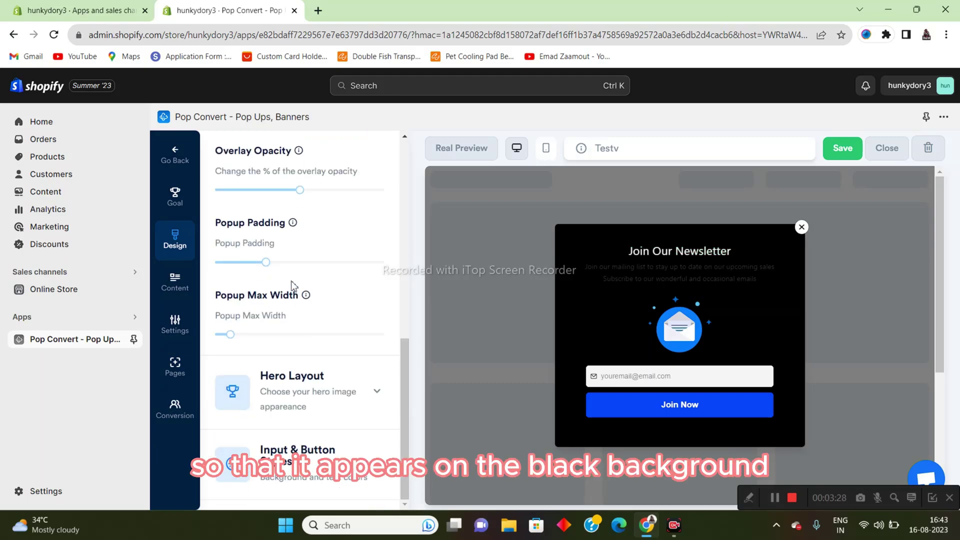
pyautogui.scroll(3, 300, 275)
pyautogui.click(255, 215)
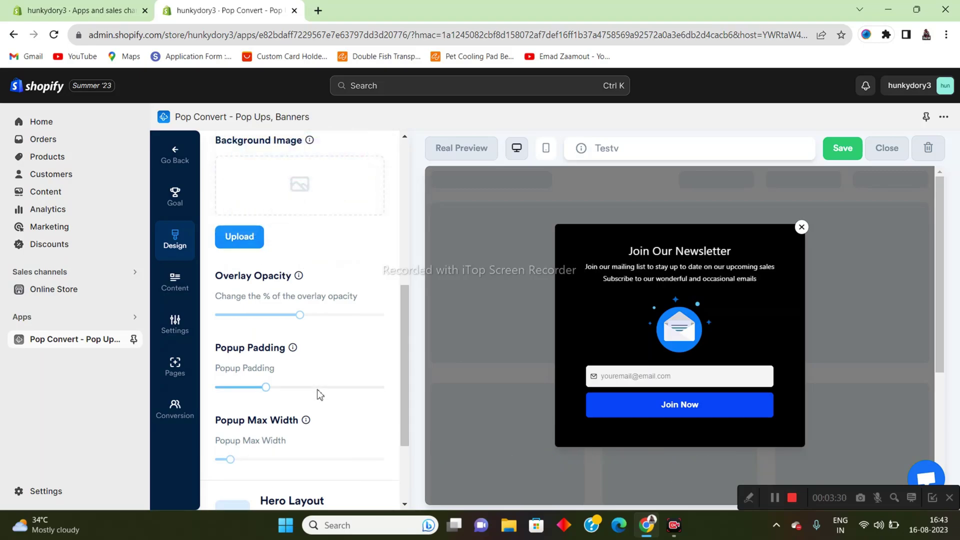
# Raise the popup padding to 41 and lower the overlay opacity to 16.
pyautogui.scroll(-3, 262, 388)
pyautogui.moveTo(266, 262)
pyautogui.mouseDown()
pyautogui.moveTo(221, 262)
pyautogui.moveTo(284, 262)
pyautogui.mouseUp()
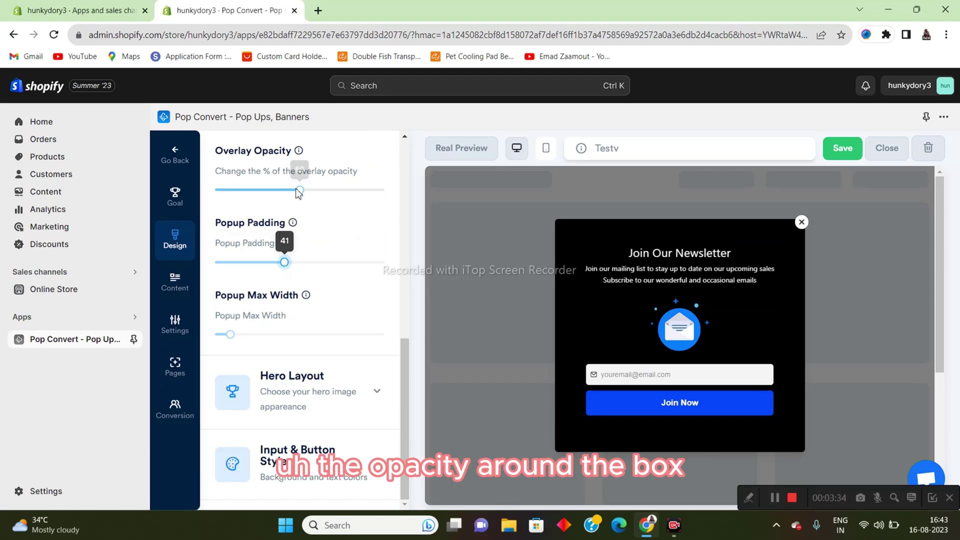
pyautogui.moveTo(300, 190); pyautogui.dragTo(242, 190)
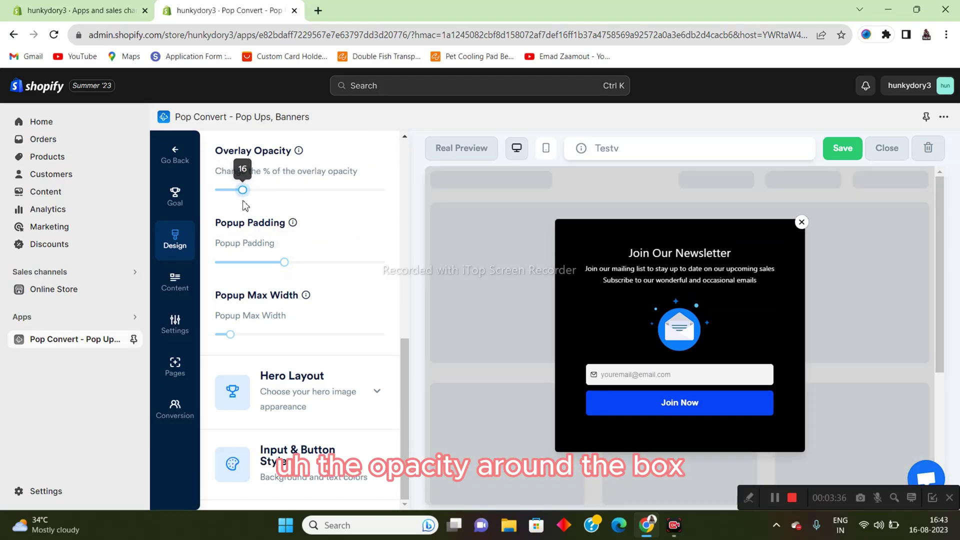
pyautogui.scroll(1, 257, 422)
pyautogui.scroll(-1, 261, 390)
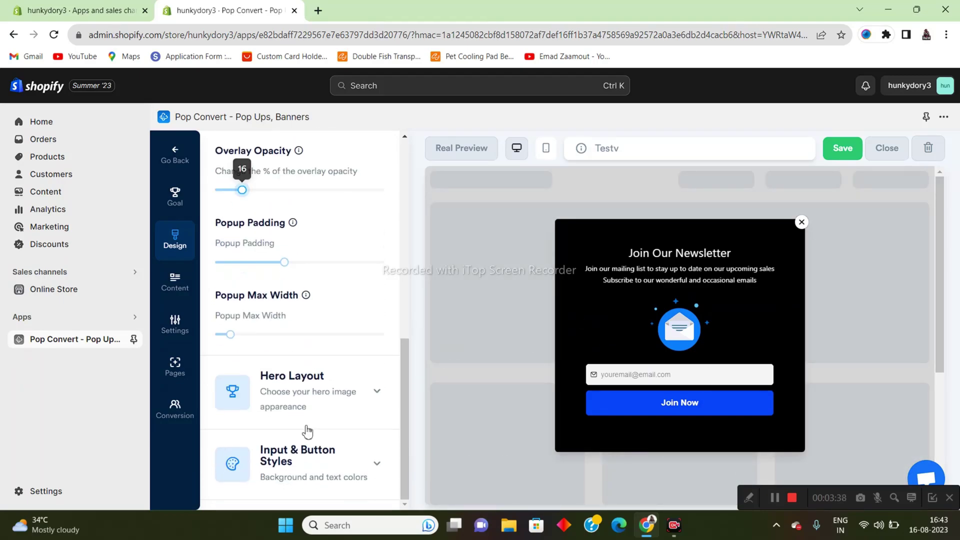
# Expand the hero image layout and input/button colour settings to review them.
pyautogui.click(270, 385)
pyautogui.scroll(-5, 306, 446)
pyautogui.click(315, 483)
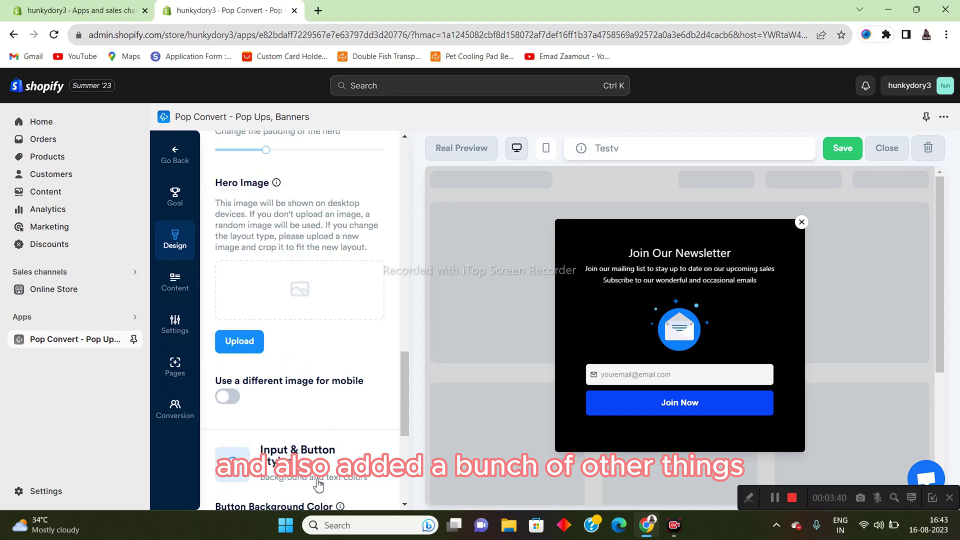
pyautogui.scroll(-5, 317, 482)
pyautogui.scroll(14, 317, 483)
pyautogui.scroll(-8, 315, 488)
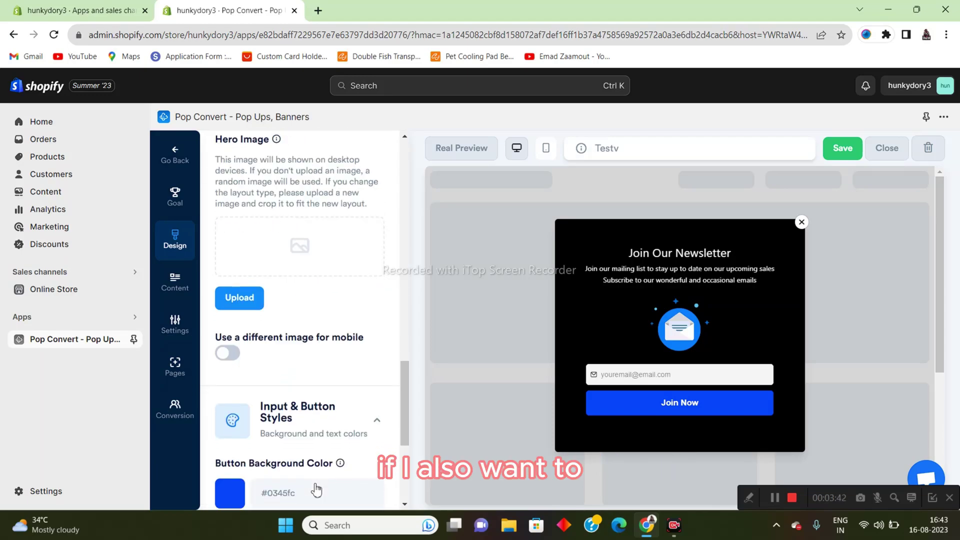
pyautogui.scroll(4, 305, 488)
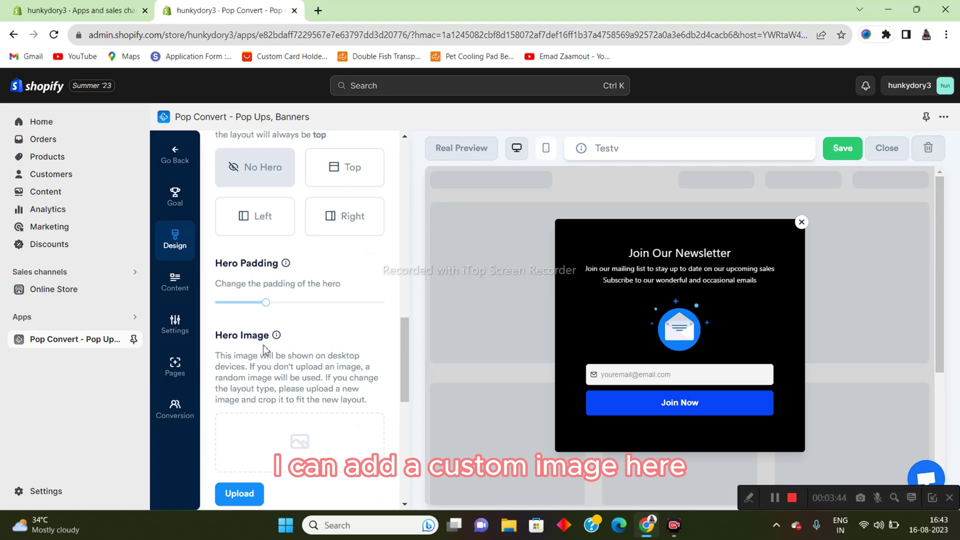
# Upload a photo from the computer as the popup's hero image.
pyautogui.scroll(-2, 265, 350)
pyautogui.click(240, 368)
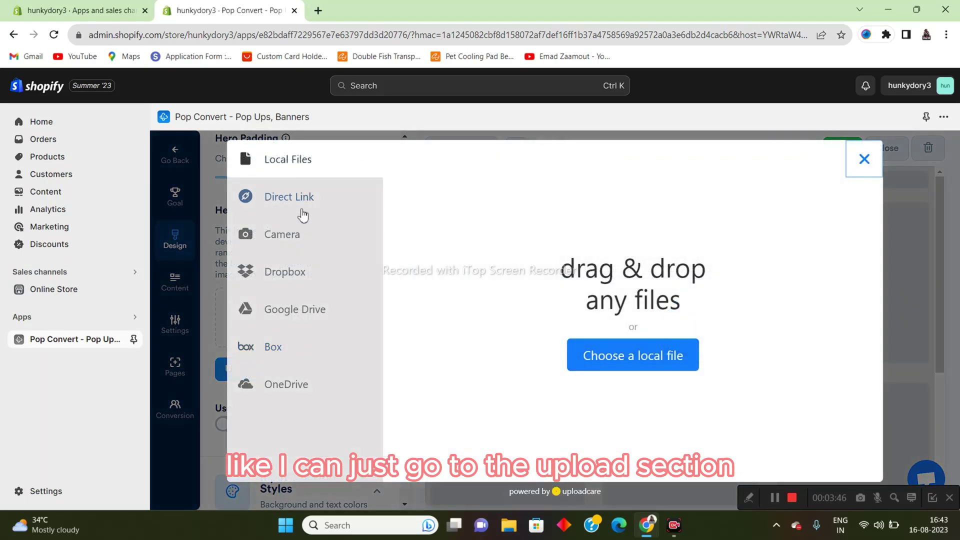
pyautogui.click(296, 200)
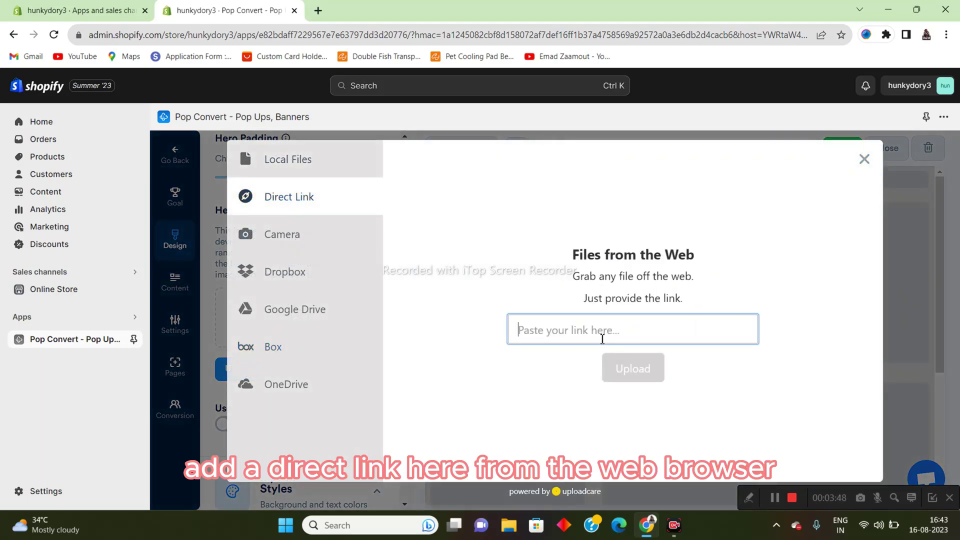
pyautogui.click(260, 169)
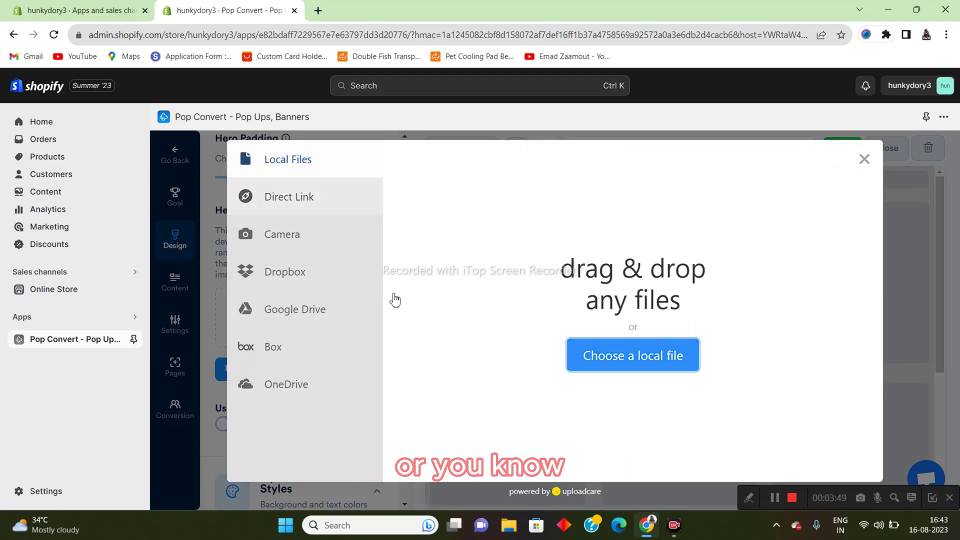
pyautogui.click(645, 360)
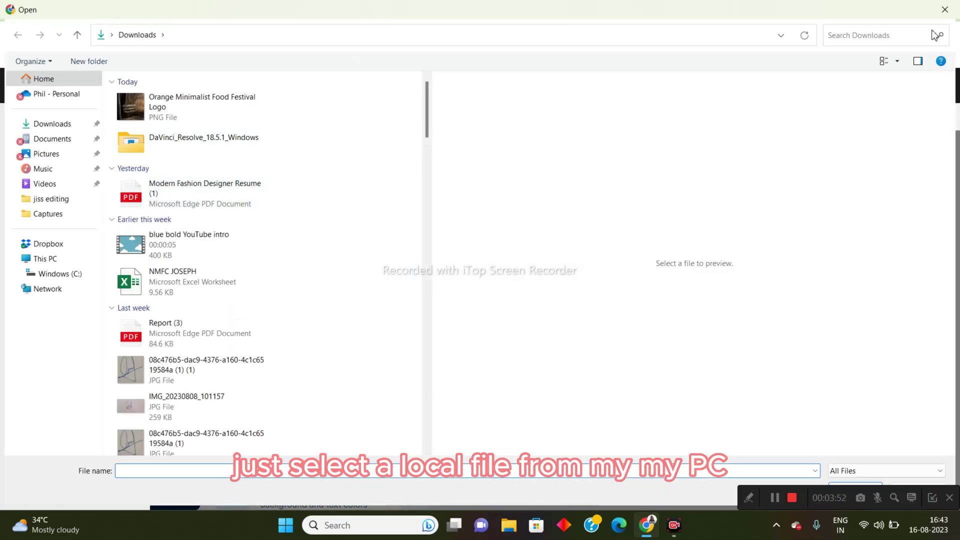
pyautogui.doubleClick(153, 100)
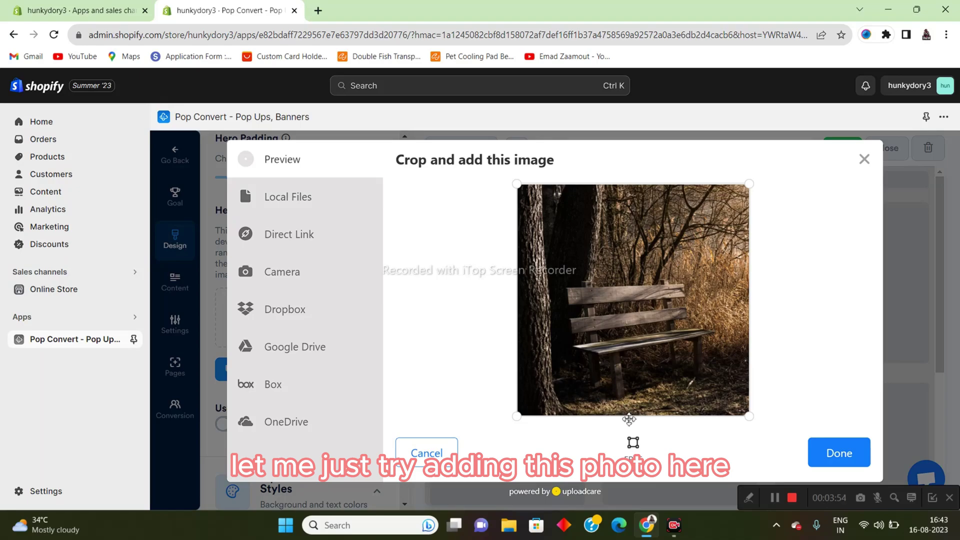
pyautogui.click(839, 453)
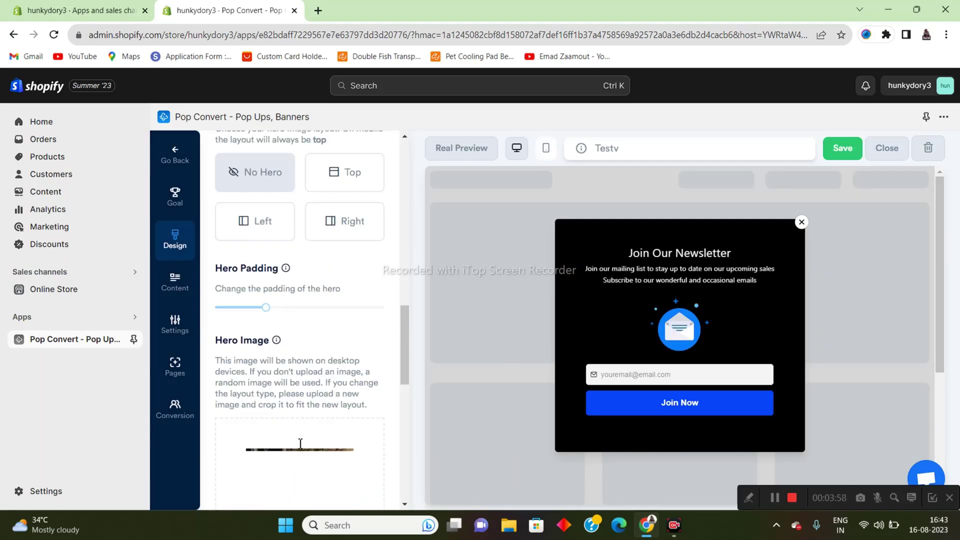
# Upload the wooden bench photo from Downloads as the popup's background image.
pyautogui.scroll(-3, 299, 446)
pyautogui.scroll(3, 311, 390)
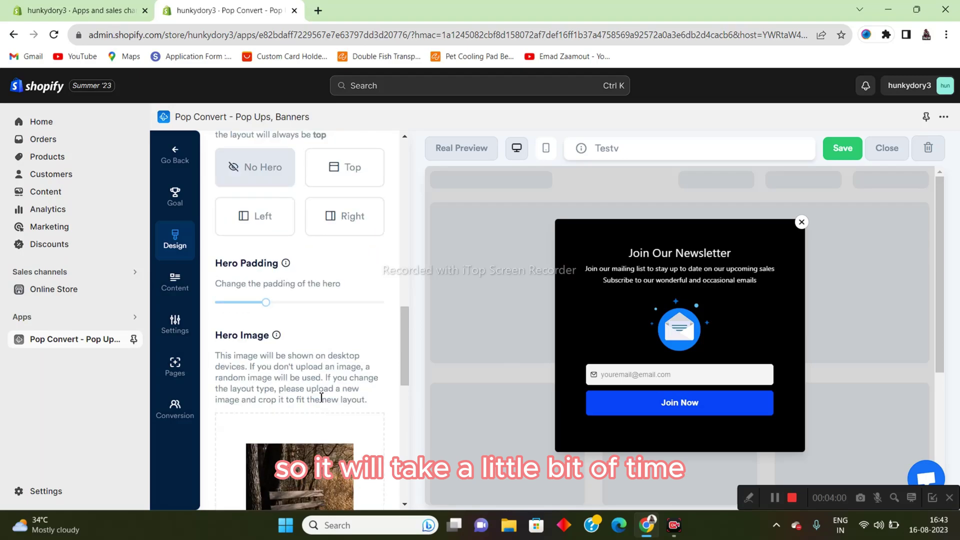
pyautogui.scroll(8, 323, 400)
pyautogui.scroll(-15, 326, 411)
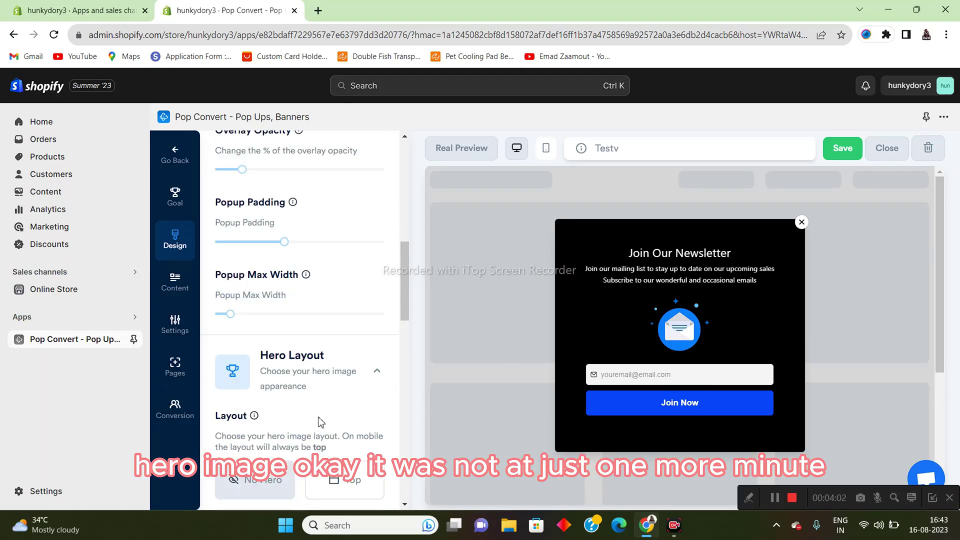
pyautogui.scroll(20, 314, 422)
pyautogui.scroll(-4, 293, 427)
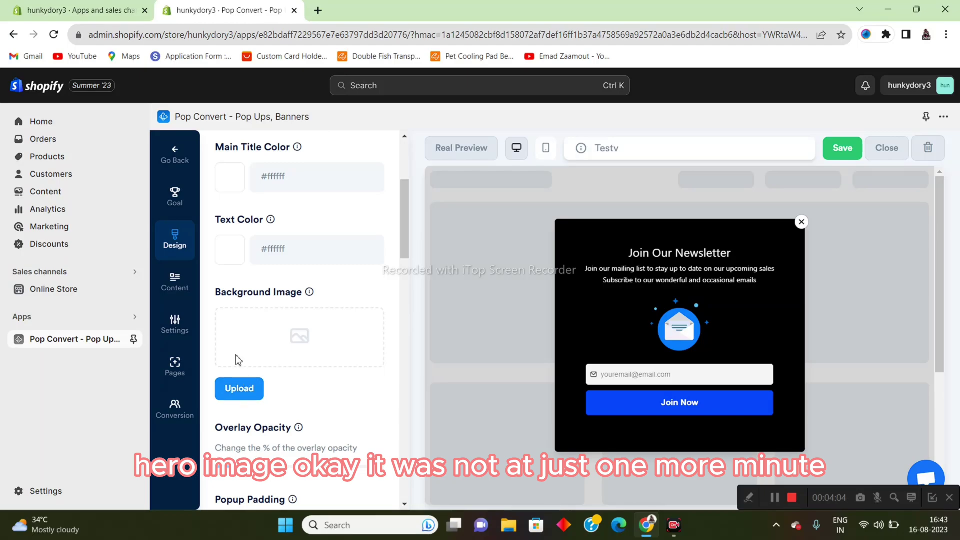
pyautogui.click(245, 389)
pyautogui.click(644, 358)
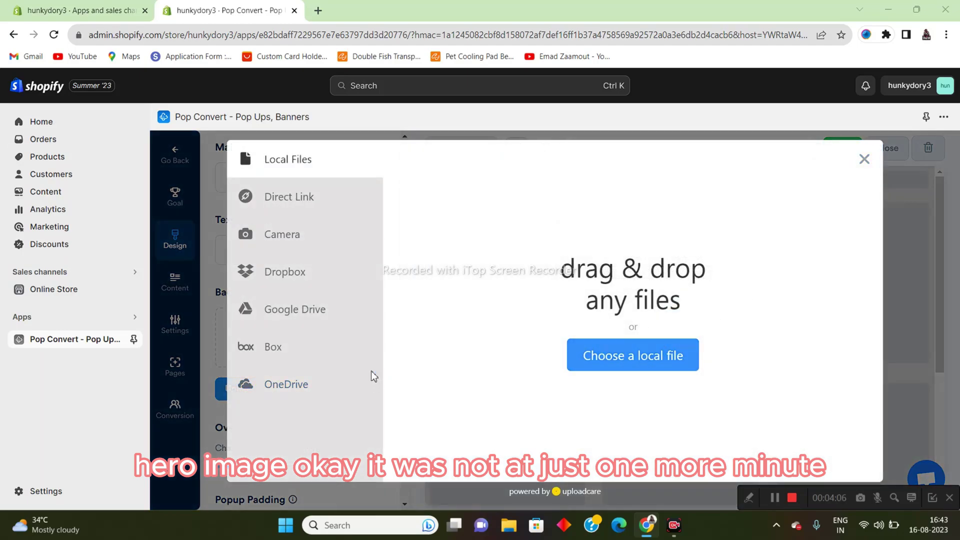
pyautogui.doubleClick(134, 105)
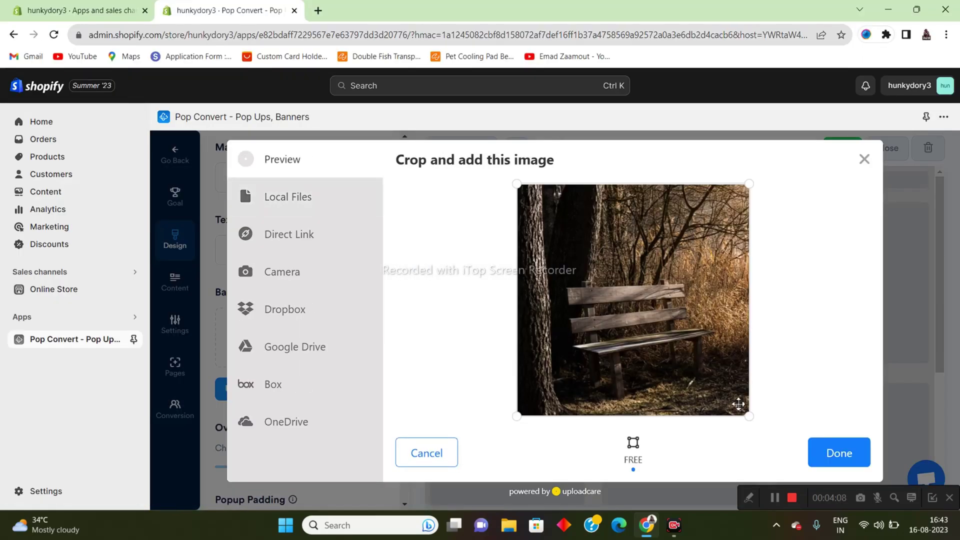
pyautogui.click(838, 452)
pyautogui.scroll(5, 256, 352)
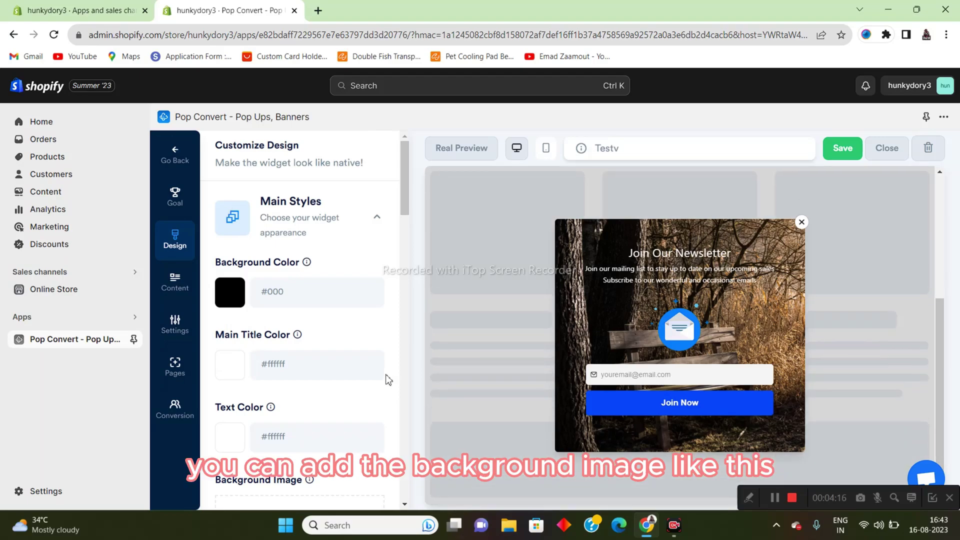
# Change the popup's goal to Coupon.
pyautogui.scroll(-4, 248, 350)
pyautogui.scroll(-10, 248, 350)
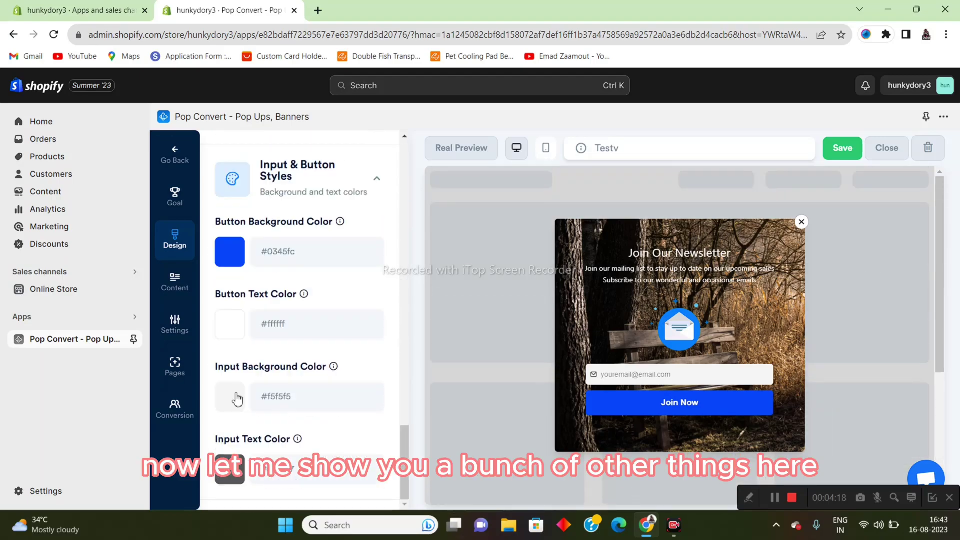
pyautogui.scroll(8, 247, 325)
pyautogui.click(175, 198)
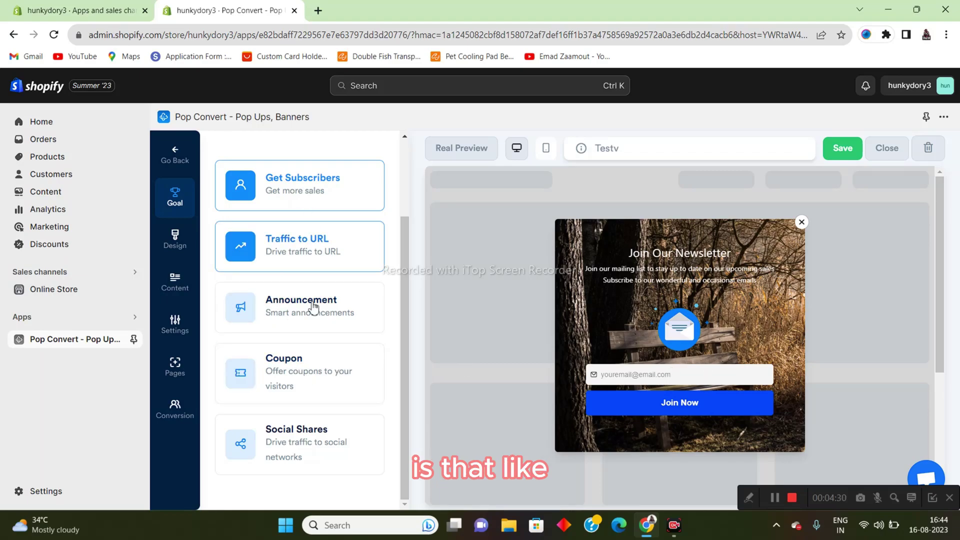
pyautogui.click(276, 379)
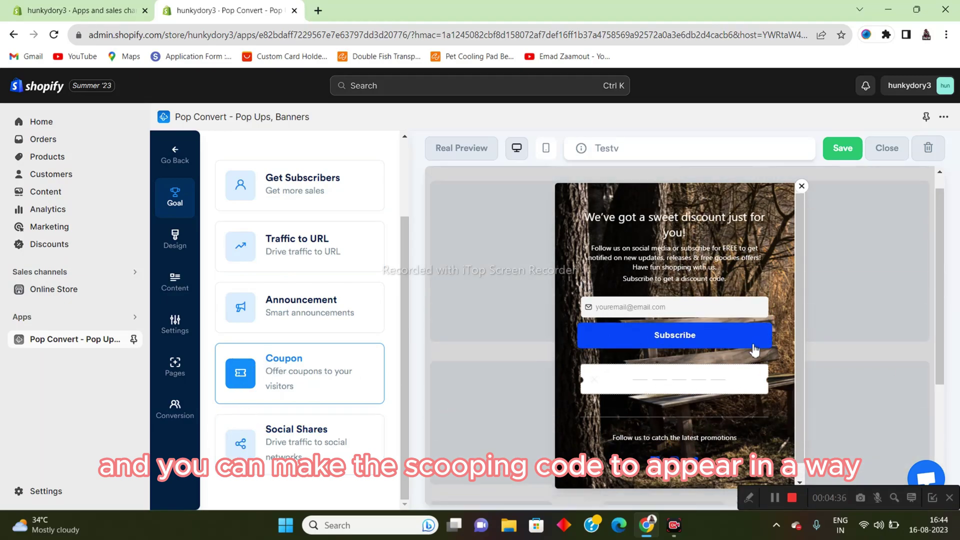
# Test the email field in the coupon popup preview and dismiss the saved suggestions.
pyautogui.click(661, 309)
pyautogui.click(618, 281)
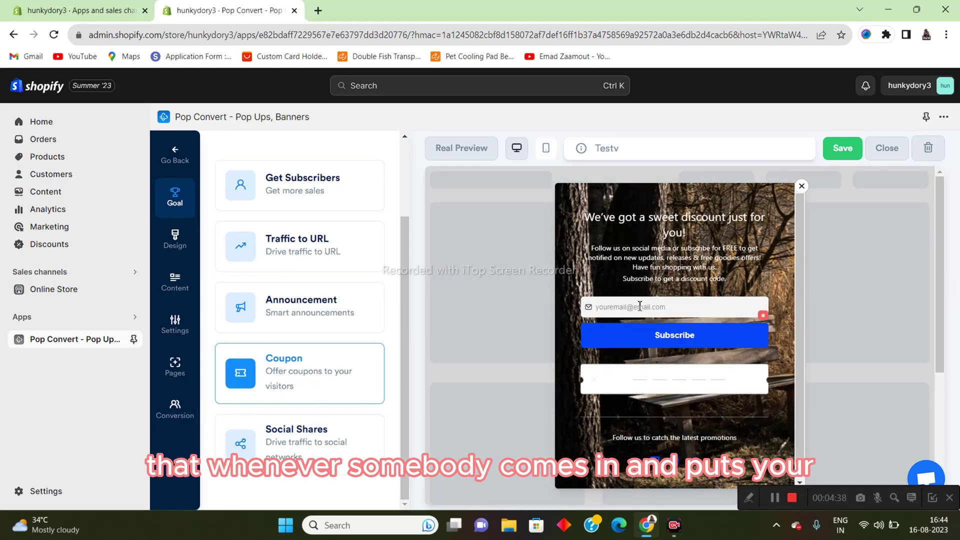
pyautogui.click(641, 307)
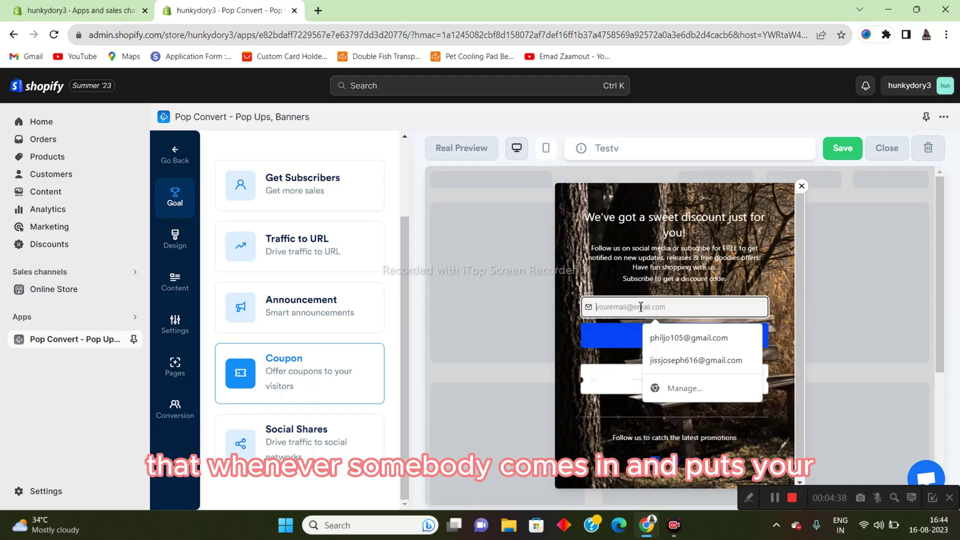
pyautogui.click(571, 290)
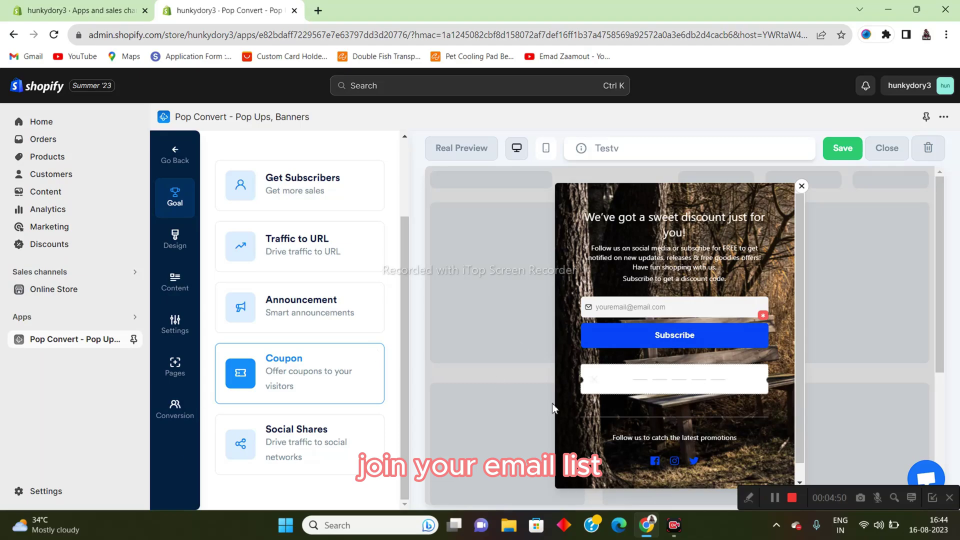
pyautogui.scroll(2, 332, 360)
pyautogui.scroll(-2, 320, 380)
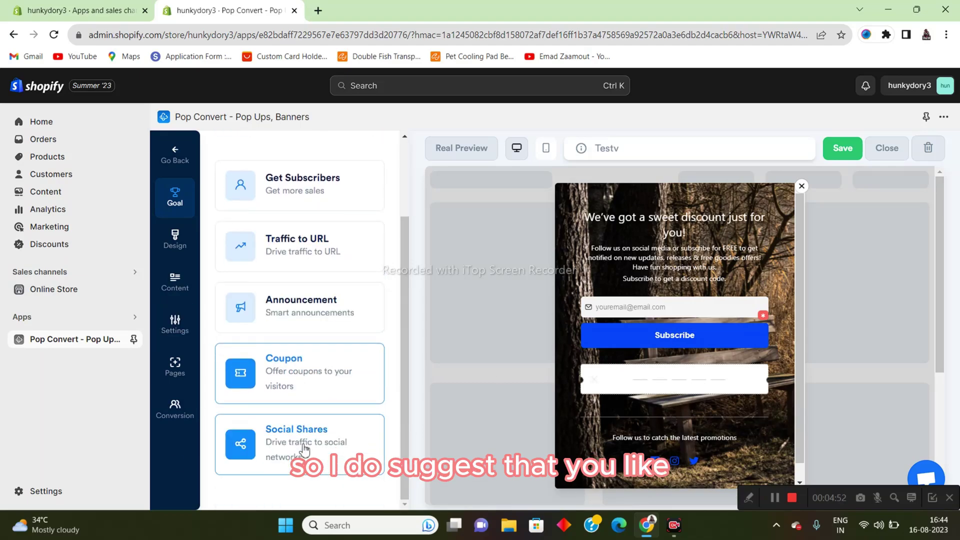
pyautogui.scroll(3, 290, 386)
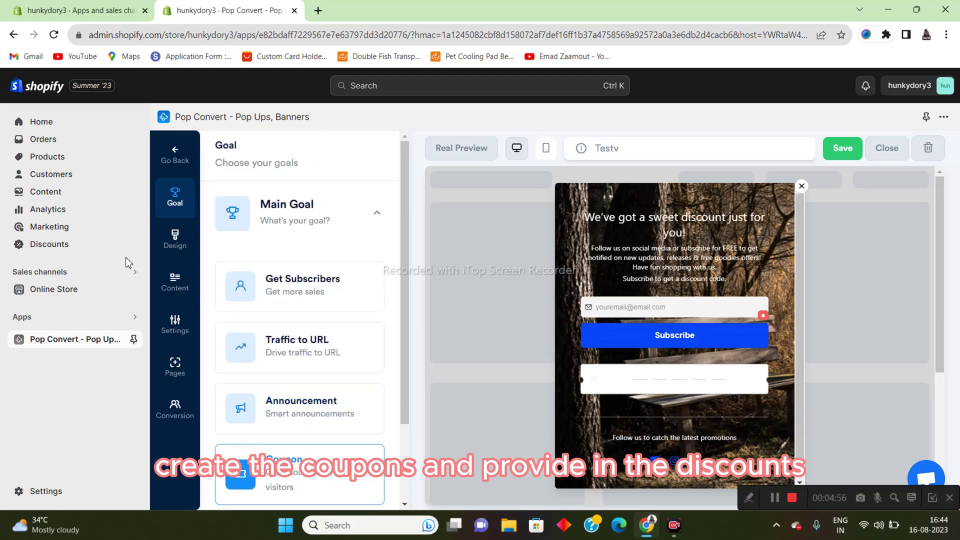
pyautogui.rightClick(91, 248)
pyautogui.click(132, 257)
pyautogui.click(395, 6)
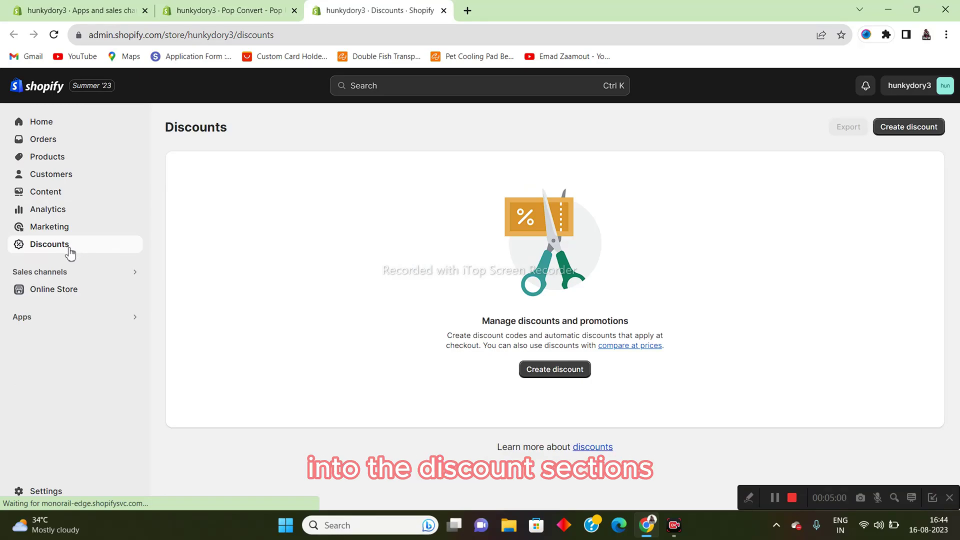
pyautogui.click(520, 371)
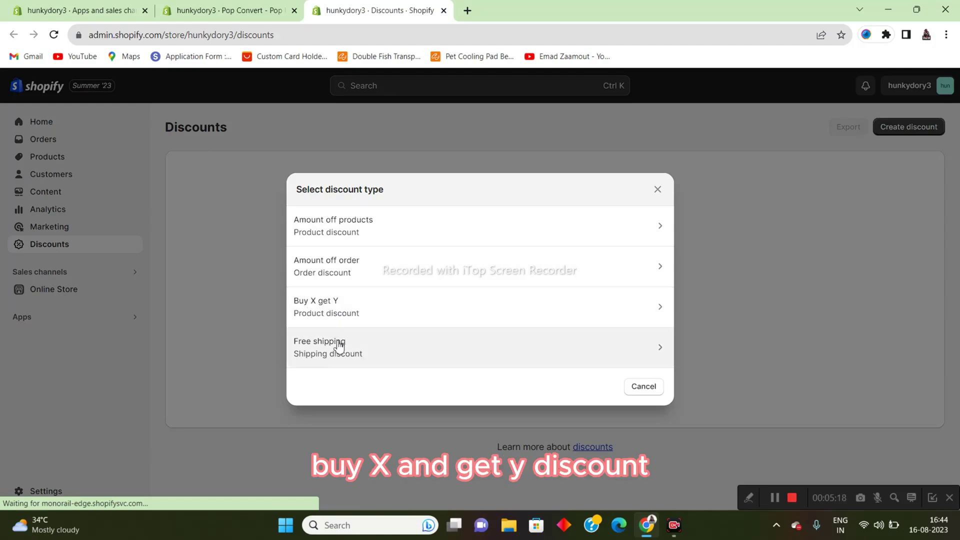
pyautogui.click(444, 10)
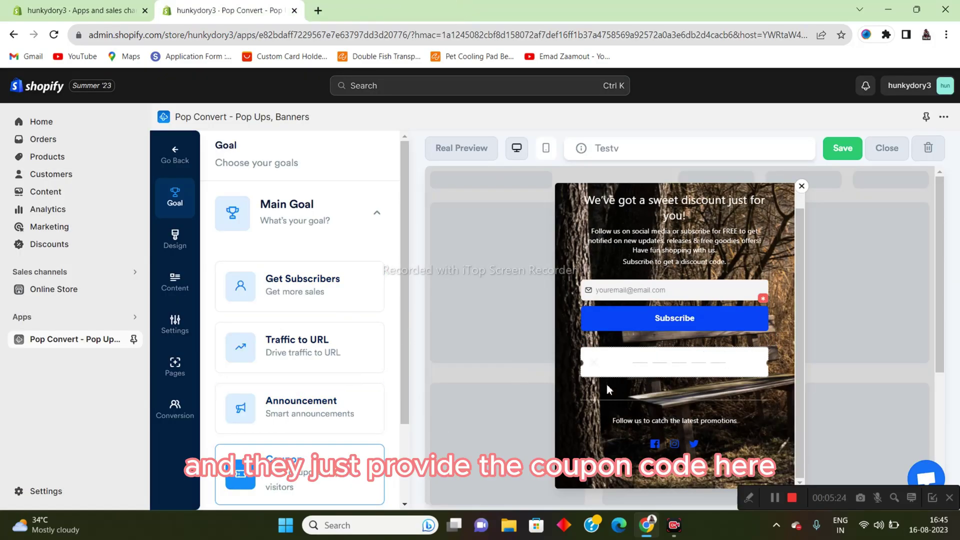
# In the Content tab's Form block, try adding name and phone fields, then remove both.
pyautogui.scroll(-1, 337, 396)
pyautogui.scroll(1, 380, 380)
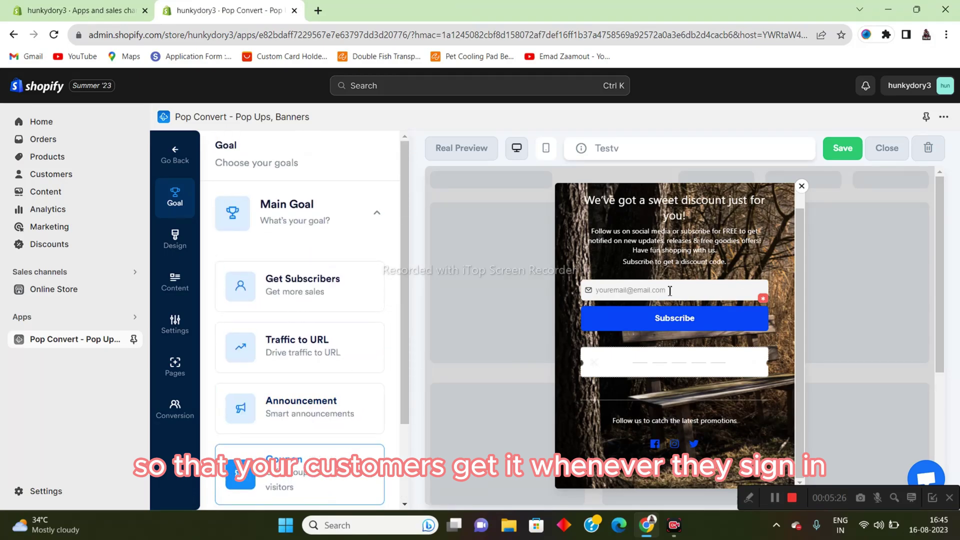
pyautogui.click(175, 281)
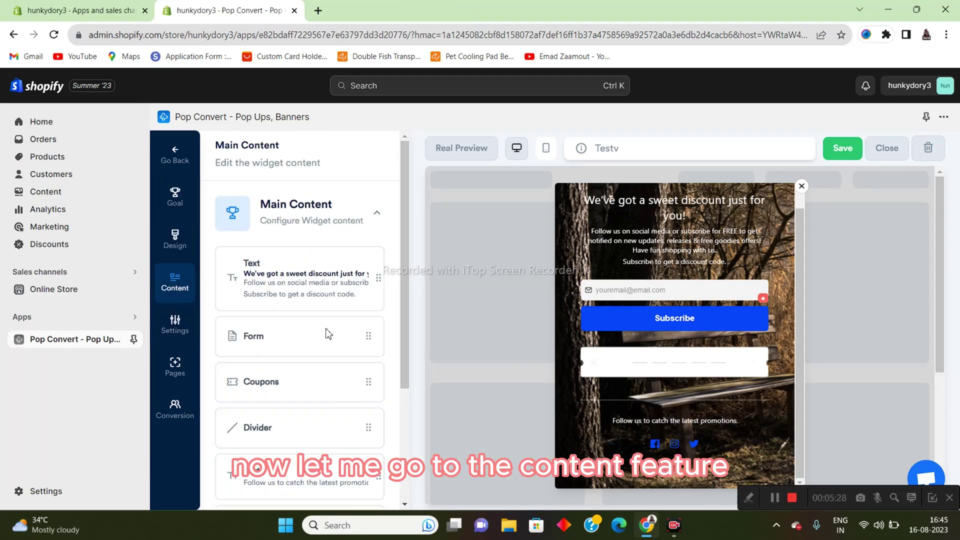
pyautogui.scroll(-3, 328, 334)
pyautogui.scroll(3, 302, 350)
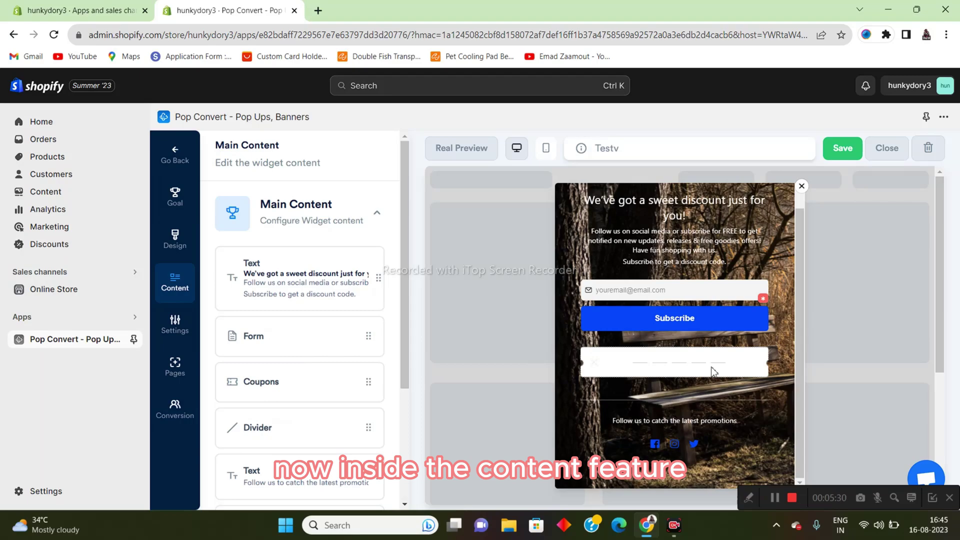
pyautogui.scroll(-4, 287, 379)
pyautogui.scroll(3, 265, 300)
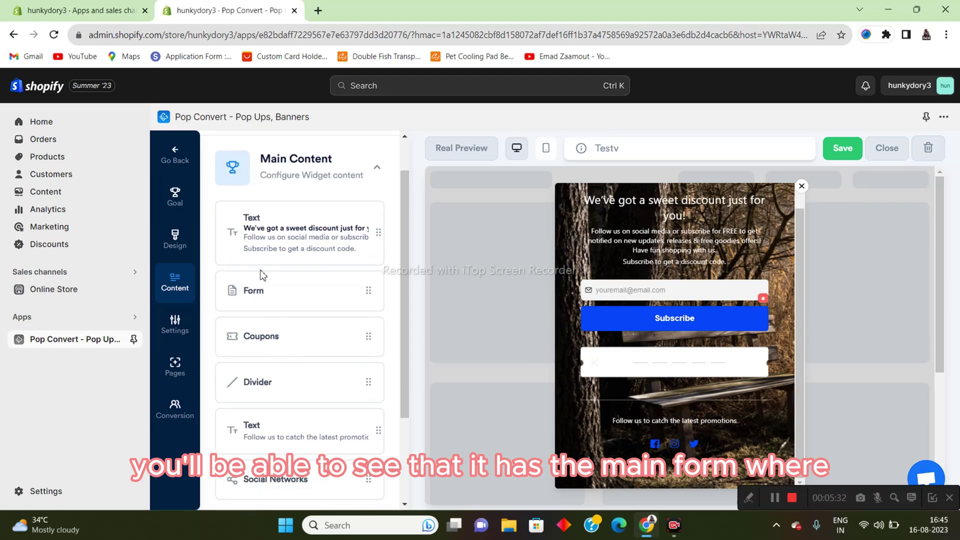
pyautogui.click(273, 298)
pyautogui.scroll(-1, 300, 330)
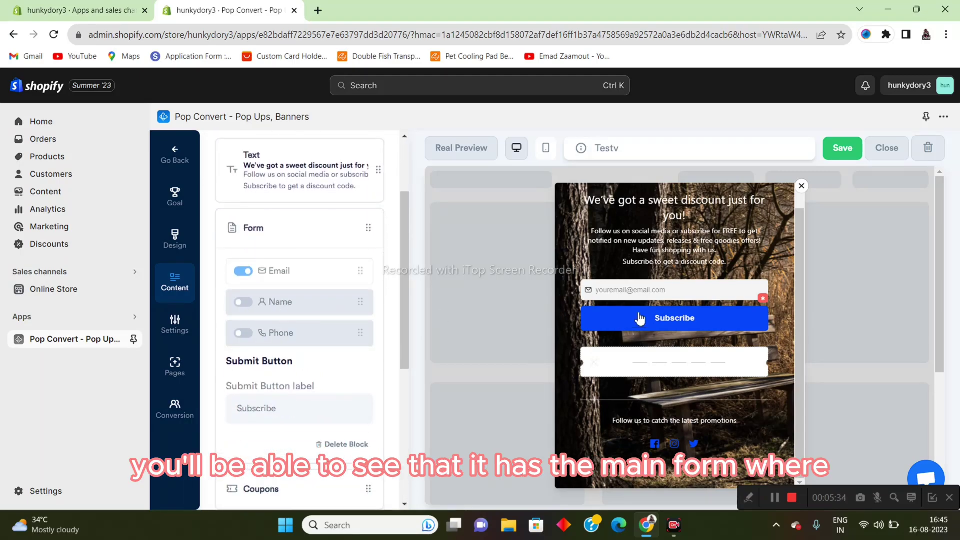
pyautogui.click(243, 302)
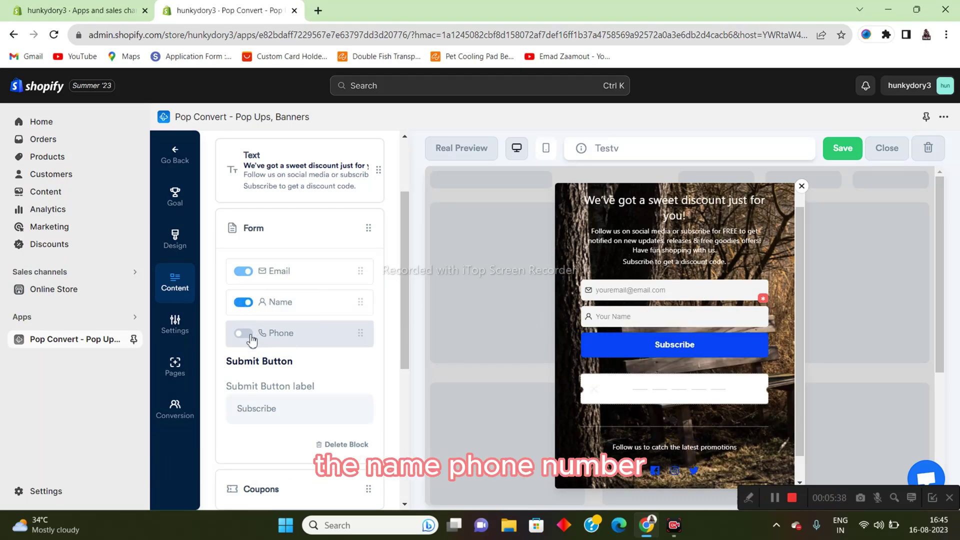
pyautogui.click(245, 334)
pyautogui.click(245, 334)
pyautogui.click(244, 303)
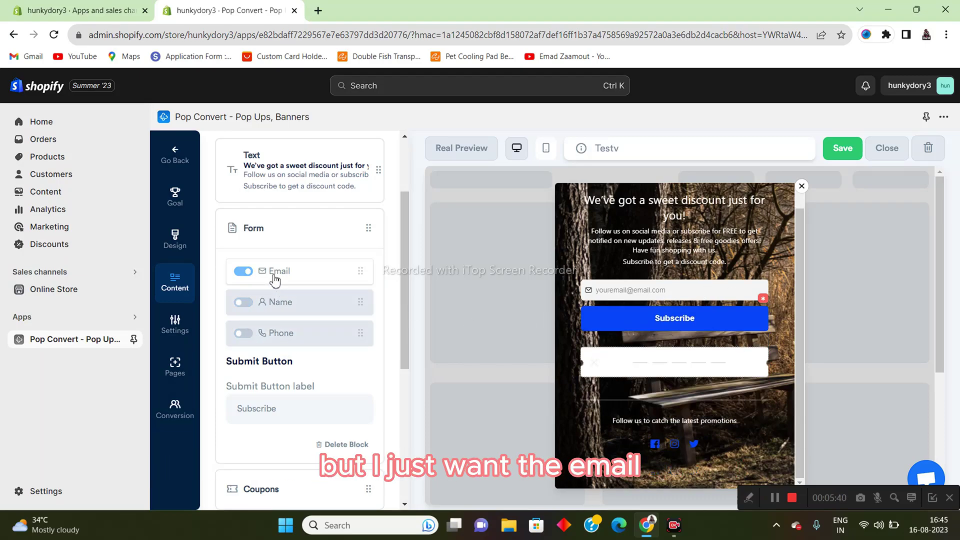
pyautogui.scroll(3, 322, 306)
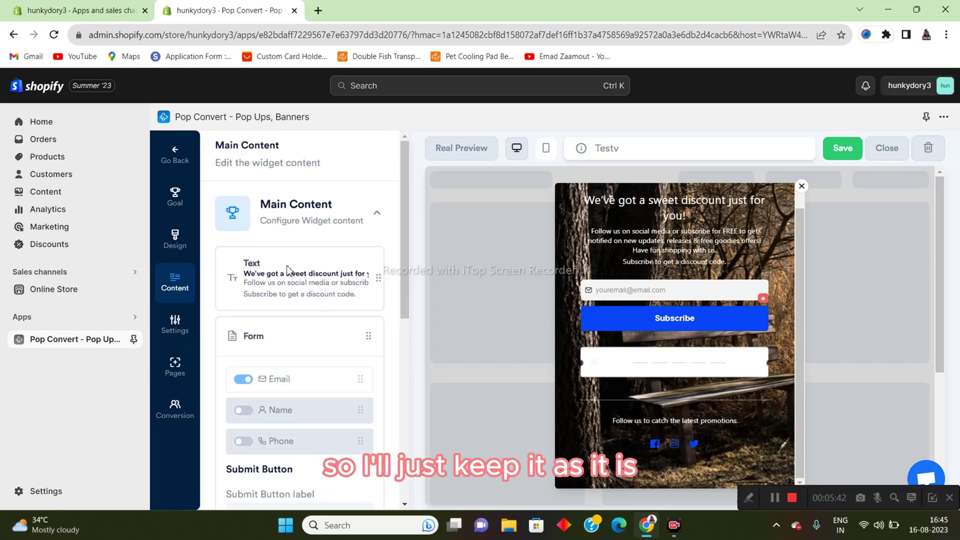
# Replace 'sweet' with '10%' in the heading so it reads "We've got a 10% discount just for you!".
pyautogui.click(287, 270)
pyautogui.scroll(-1, 322, 328)
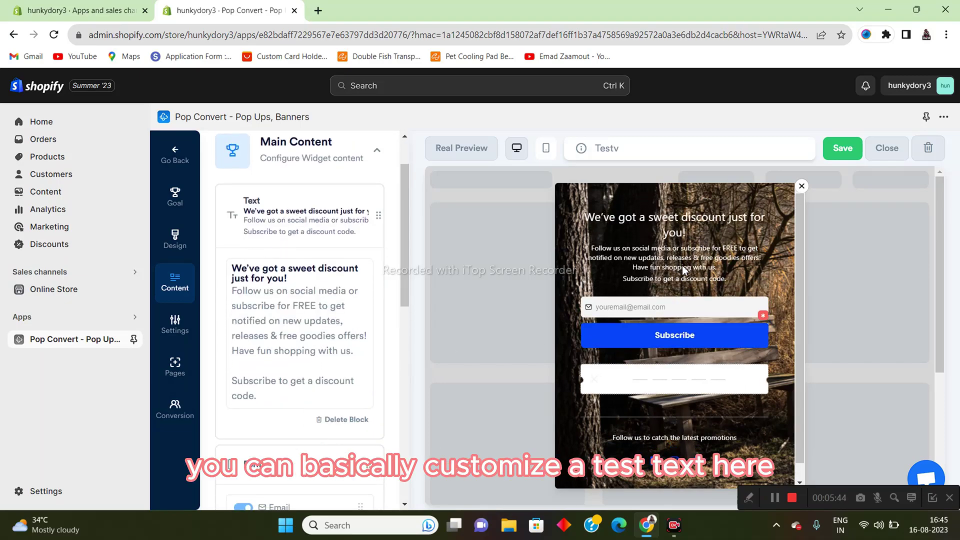
pyautogui.moveTo(729, 279); pyautogui.dragTo(603, 220)
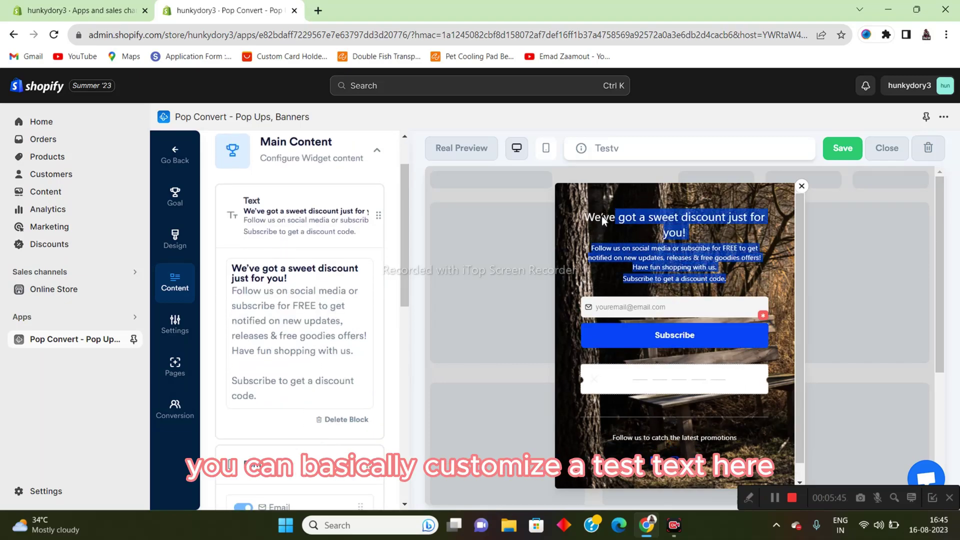
pyautogui.click(295, 281)
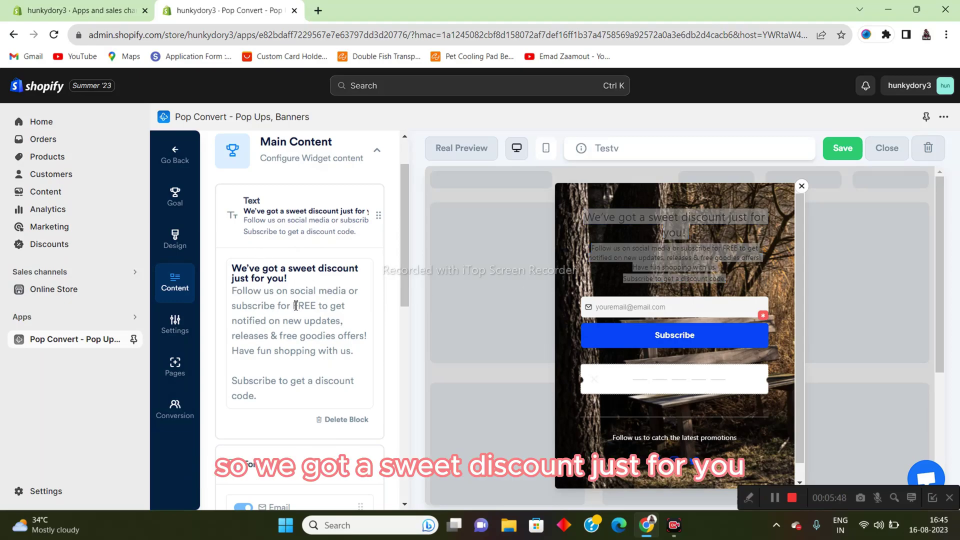
pyautogui.scroll(1, 343, 369)
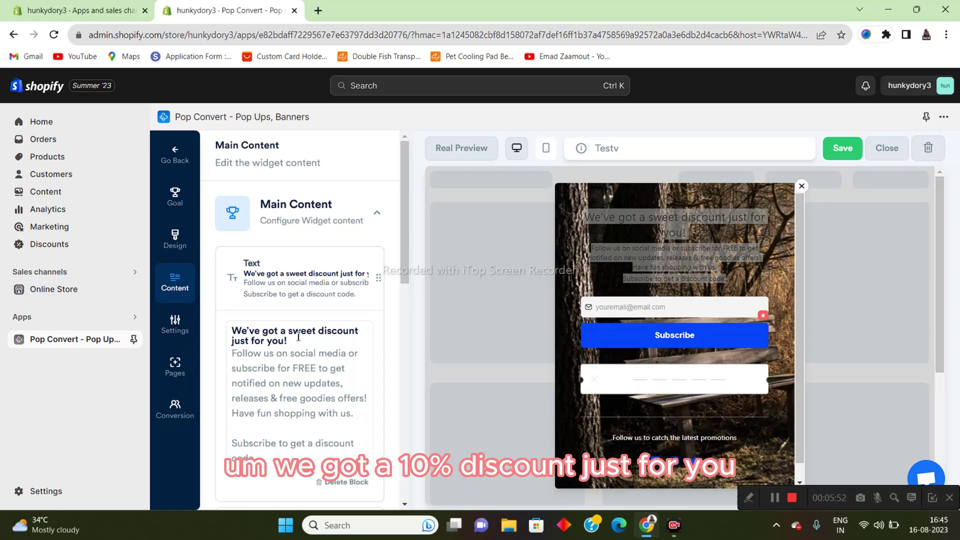
pyautogui.doubleClick(298, 333)
pyautogui.write('10%')
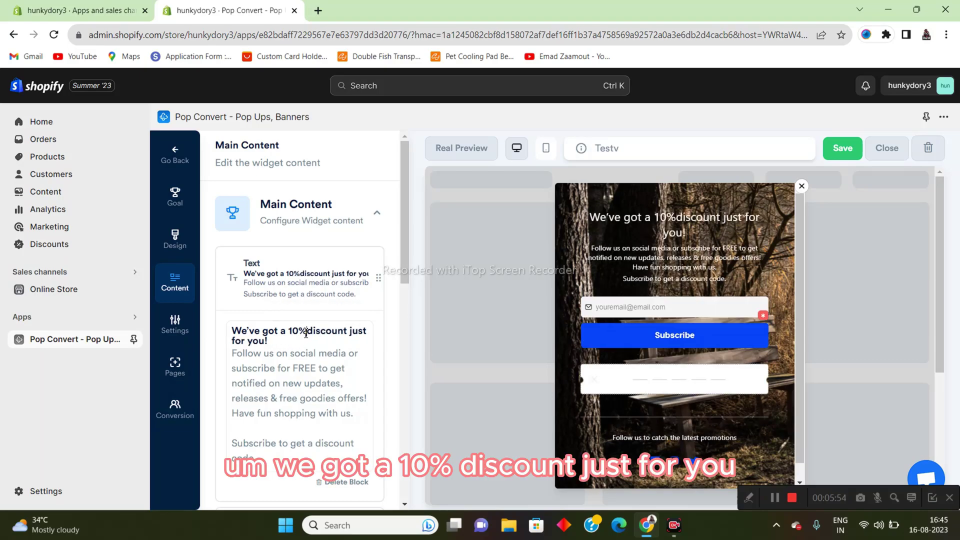
pyautogui.click(318, 355)
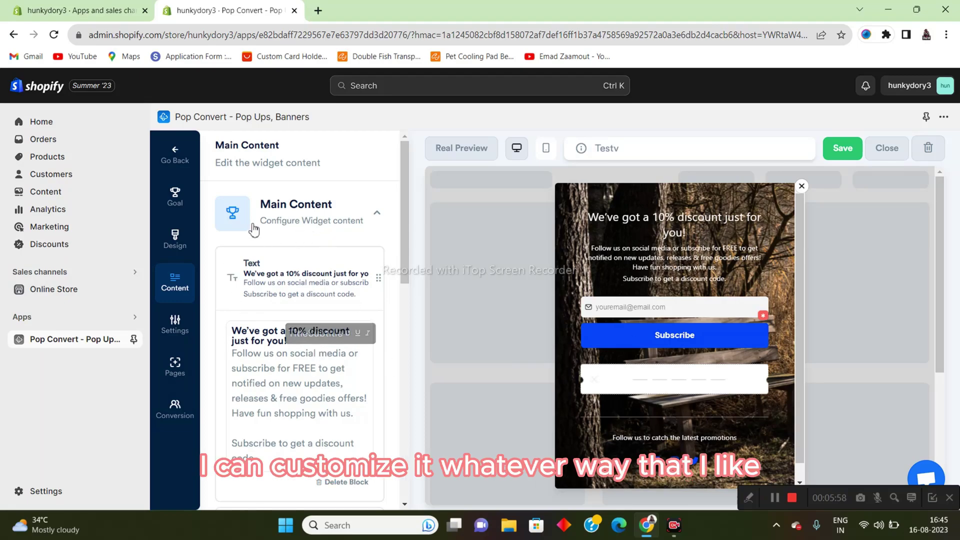
# In Social Networks, review the Instagram and Facebook links and switch off Twitter.
pyautogui.scroll(-3, 299, 386)
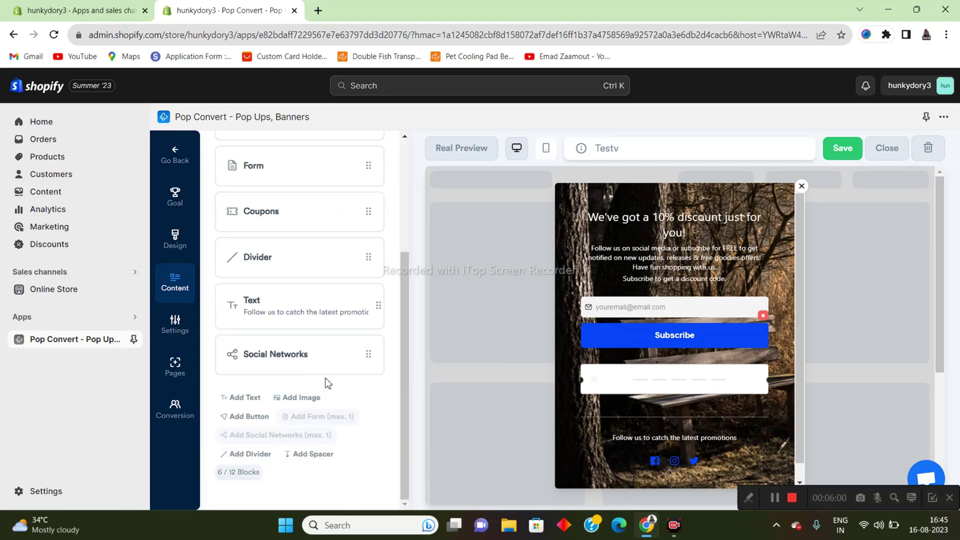
pyautogui.click(373, 353)
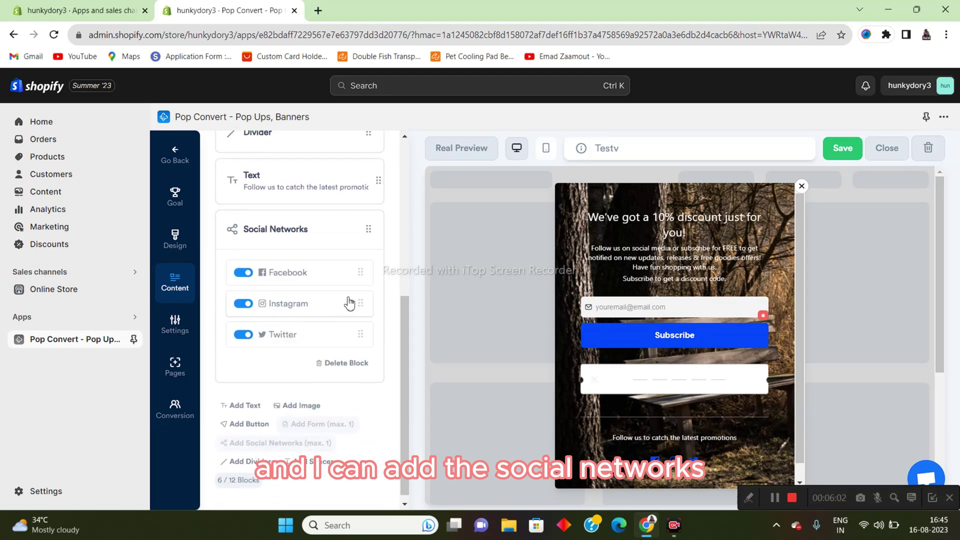
pyautogui.click(349, 303)
pyautogui.moveTo(247, 347)
pyautogui.mouseDown()
pyautogui.moveTo(226, 359)
pyautogui.moveTo(274, 343)
pyautogui.moveTo(235, 352)
pyautogui.moveTo(247, 340)
pyautogui.mouseUp()
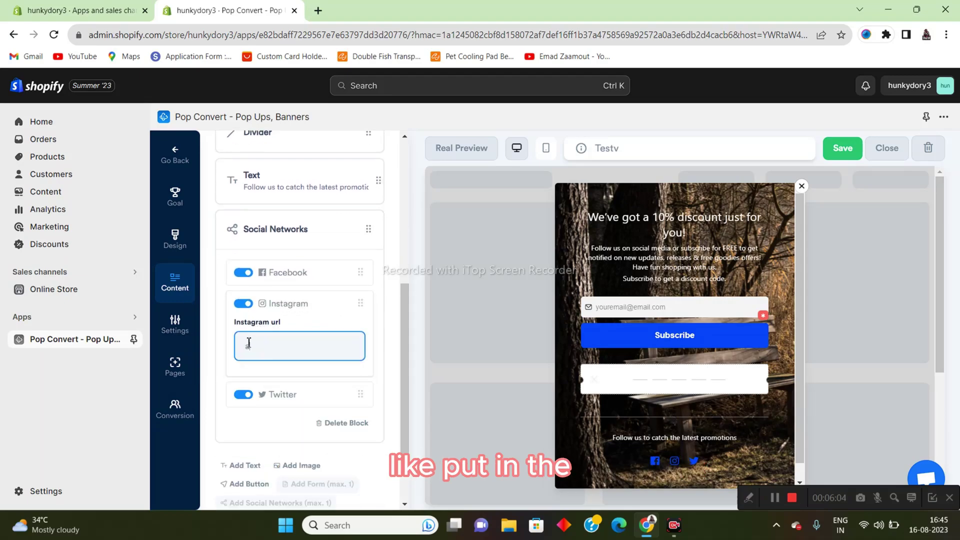
pyautogui.click(271, 277)
pyautogui.scroll(-1, 294, 365)
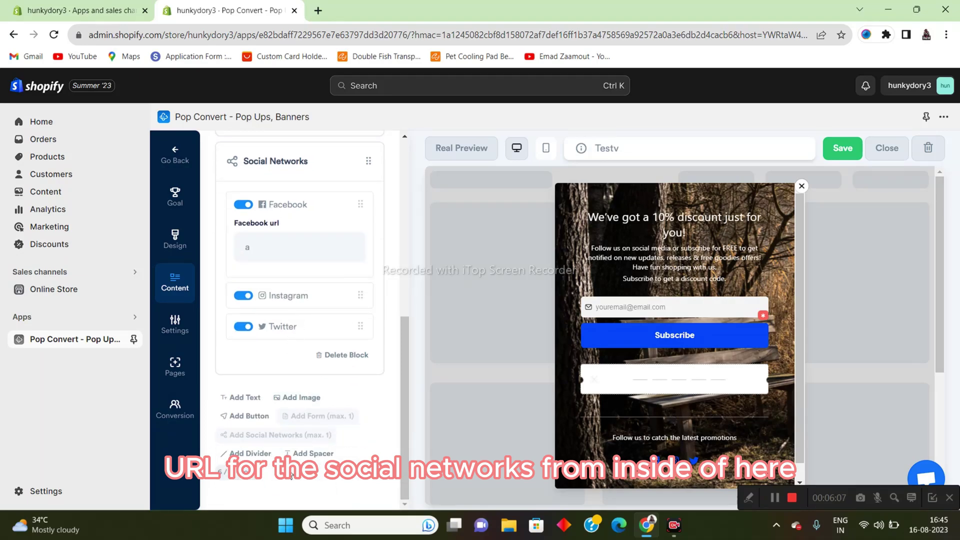
pyautogui.click(246, 328)
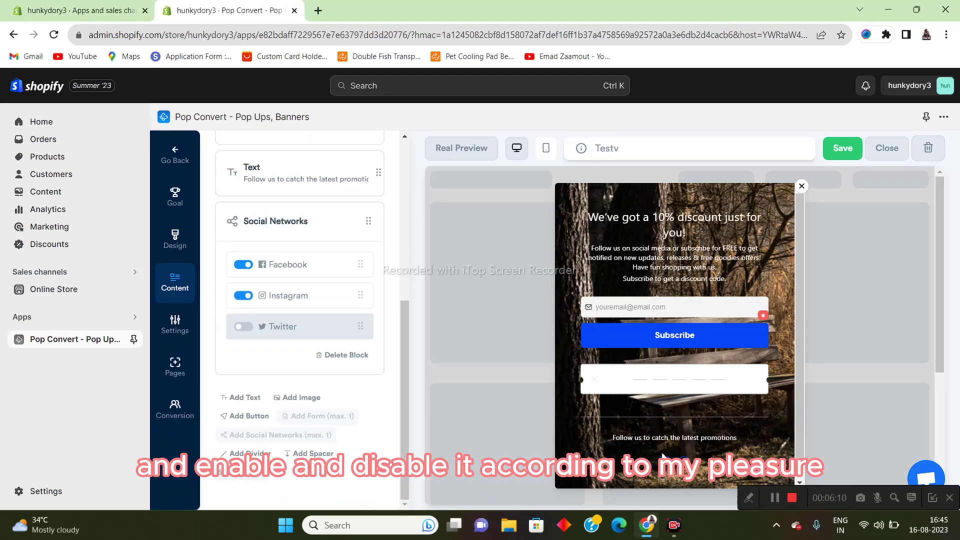
# Browse the widget's main settings and design options, then return to the content blocks.
pyautogui.click(175, 324)
pyautogui.click(184, 237)
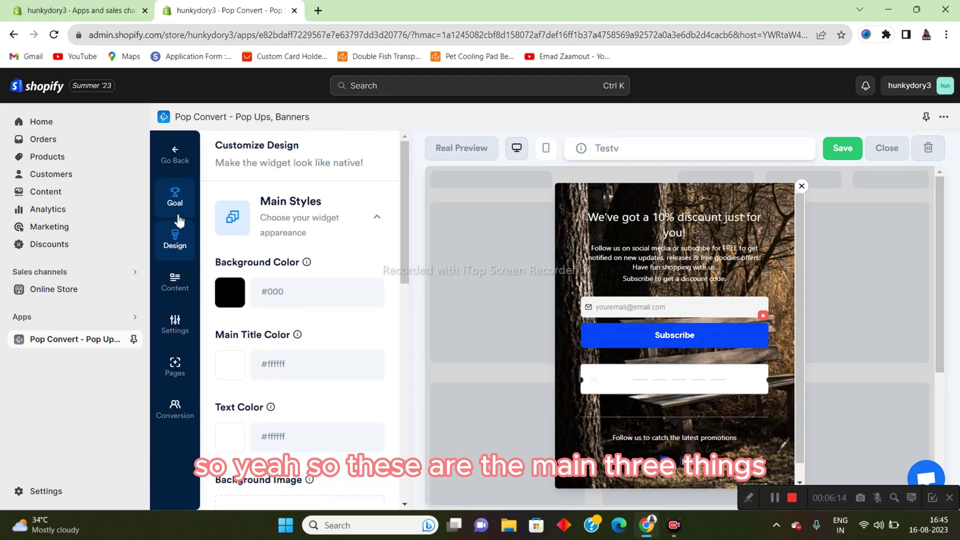
pyautogui.click(175, 282)
pyautogui.scroll(-3, 328, 338)
pyautogui.scroll(-1, 328, 339)
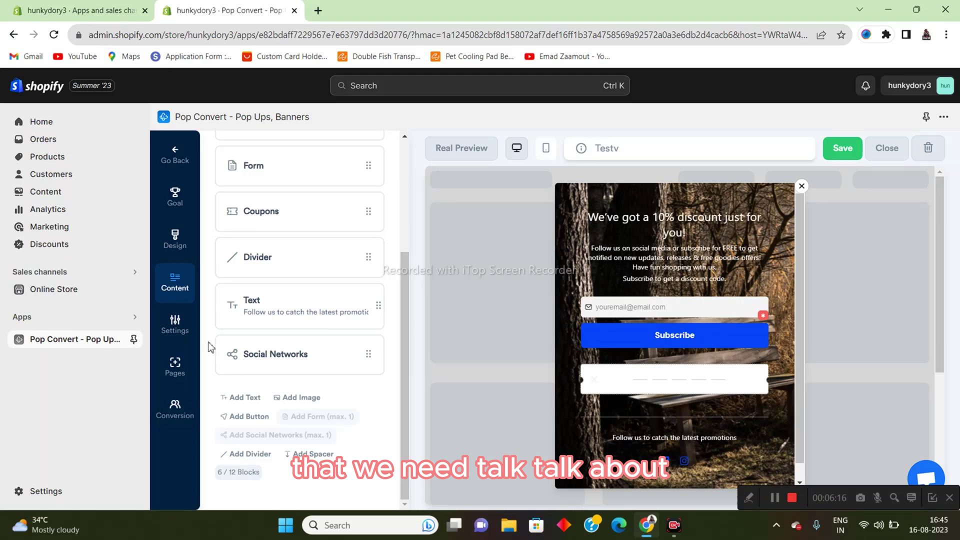
# Open the Testv popup's Settings and review the display delay options, leaving 5 Seconds Delay.
pyautogui.click(182, 343)
pyautogui.scroll(2, 306, 411)
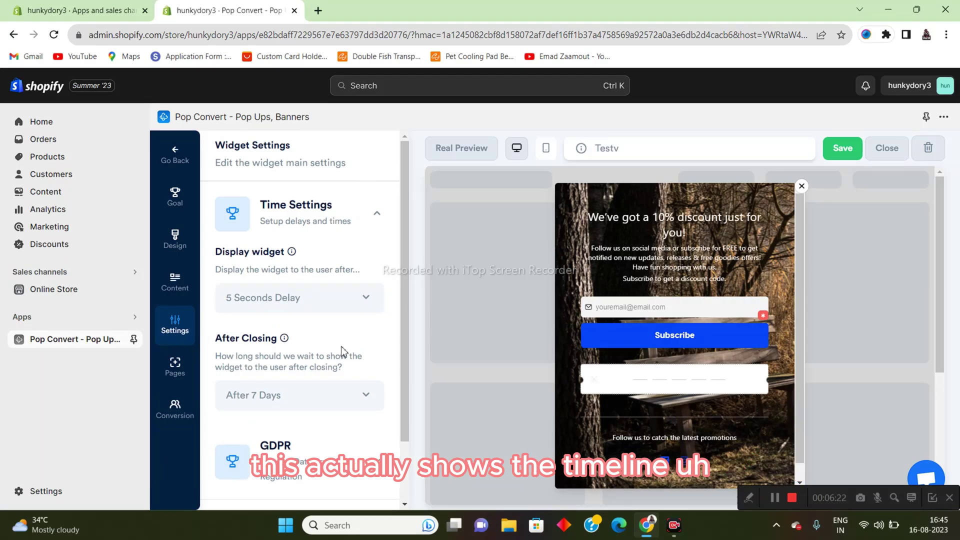
pyautogui.click(282, 298)
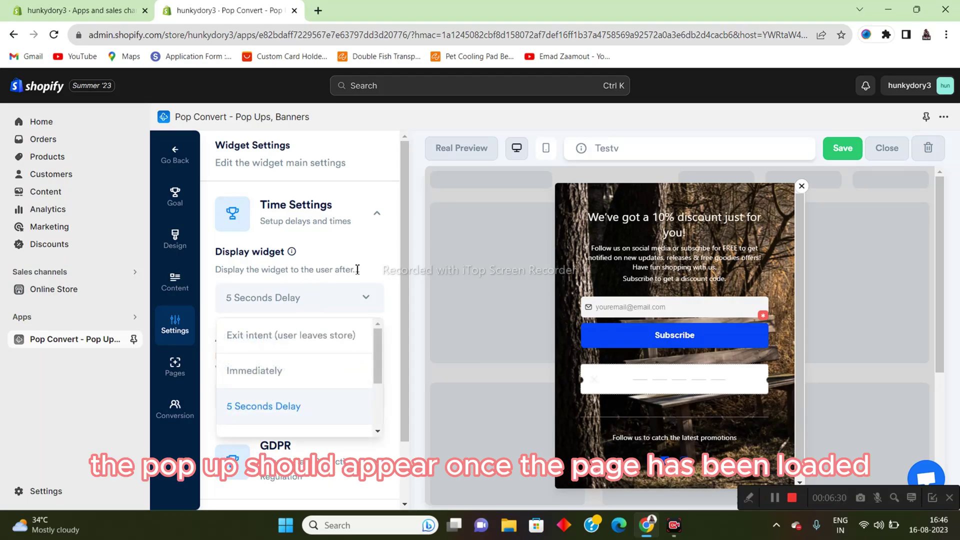
pyautogui.scroll(-2, 303, 383)
pyautogui.scroll(2, 305, 384)
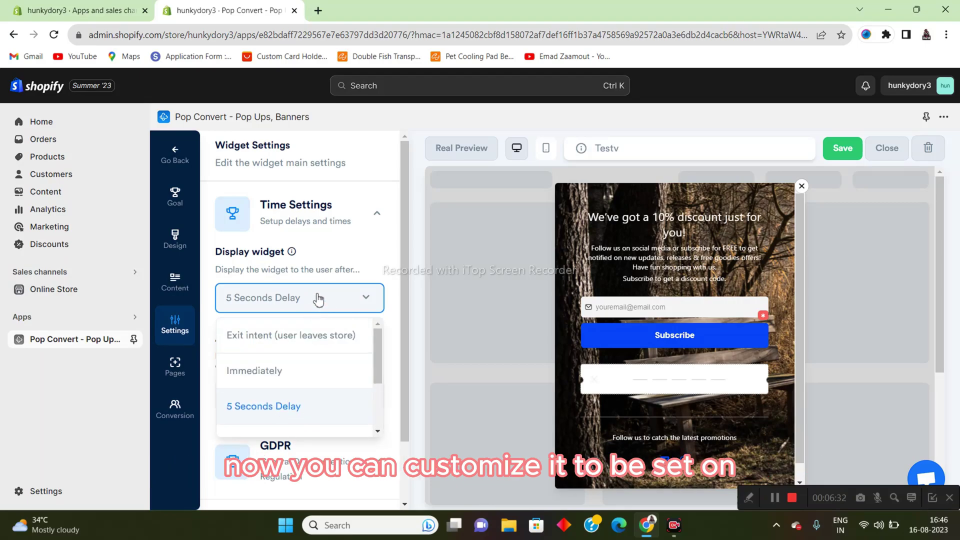
pyautogui.click(336, 270)
pyautogui.click(321, 305)
pyautogui.scroll(-3, 315, 424)
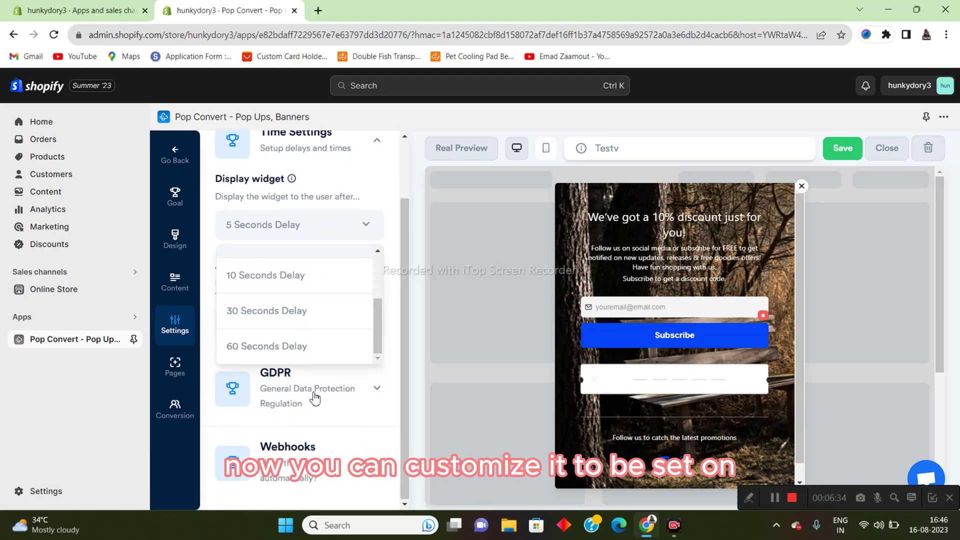
pyautogui.scroll(3, 294, 355)
pyautogui.click(328, 299)
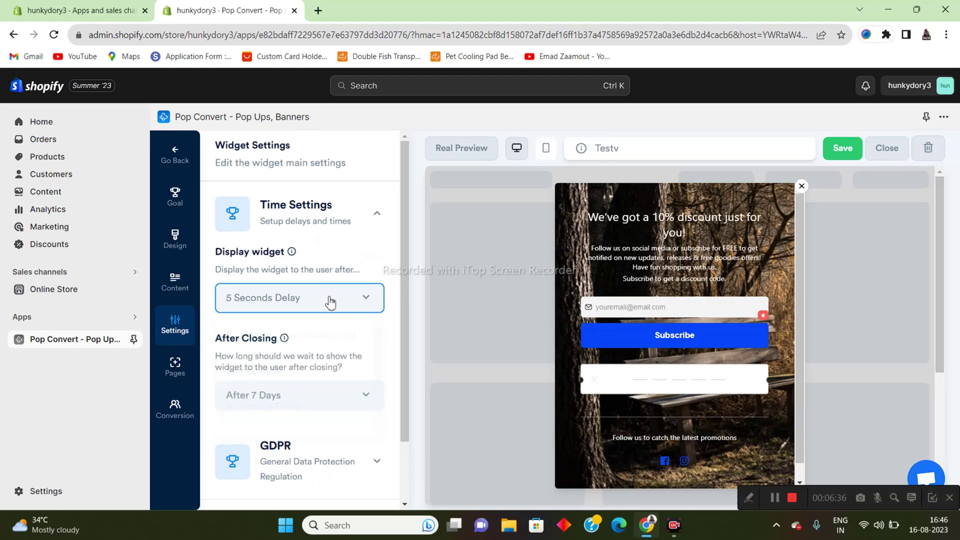
pyautogui.click(328, 299)
pyautogui.scroll(-3, 312, 368)
pyautogui.scroll(-2, 312, 368)
pyautogui.scroll(5, 307, 354)
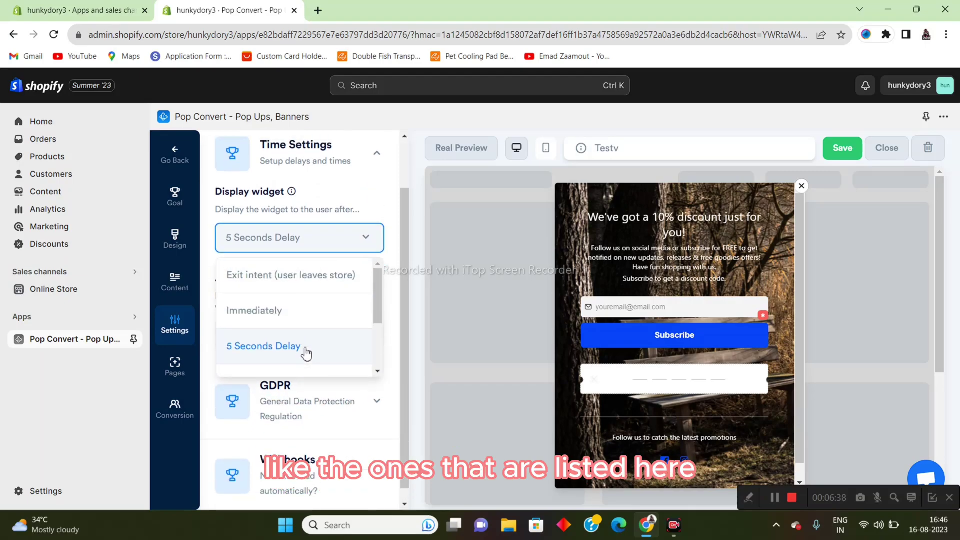
pyautogui.click(314, 303)
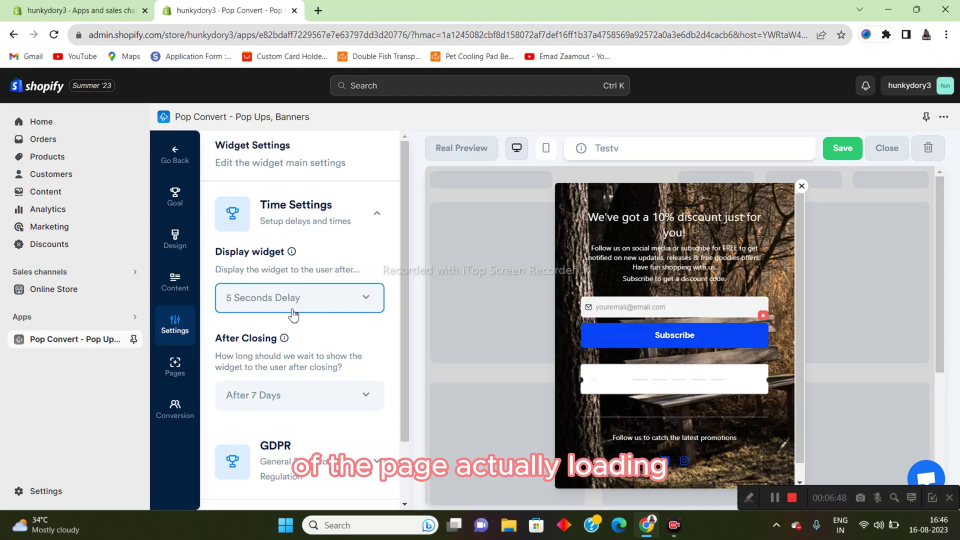
# Change the Time Settings display option from 5 Seconds Delay to Immediately.
pyautogui.click(252, 297)
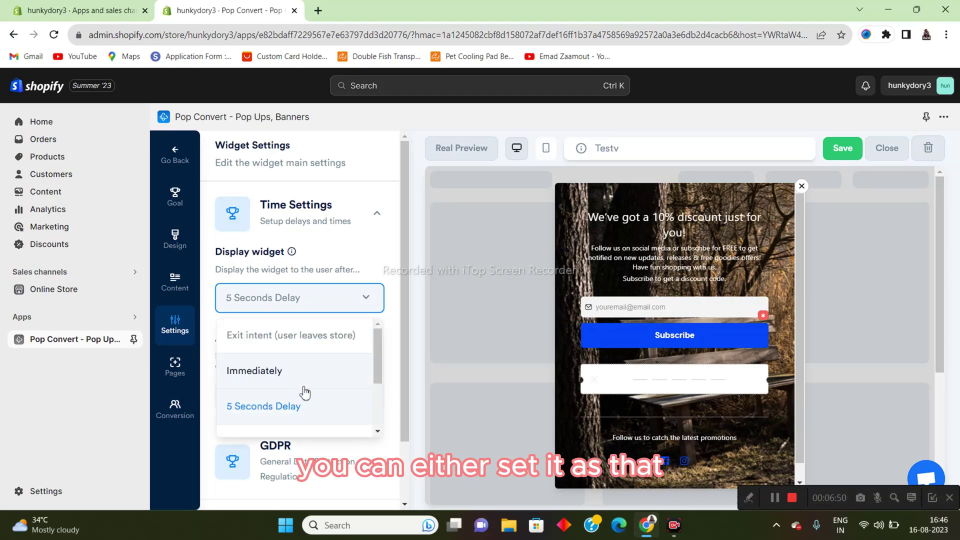
pyautogui.scroll(-2, 308, 390)
pyautogui.scroll(2, 311, 385)
pyautogui.click(309, 374)
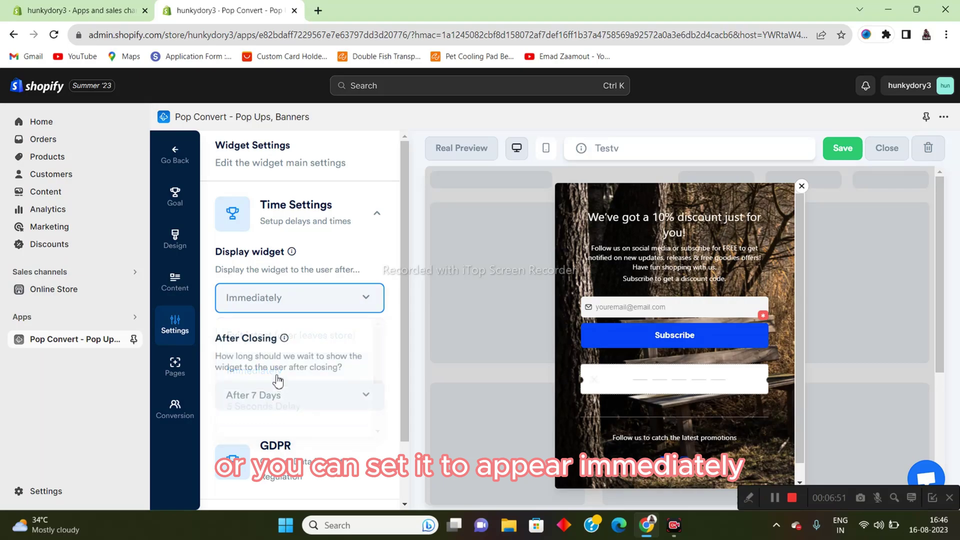
pyautogui.click(318, 295)
pyautogui.scroll(-3, 296, 408)
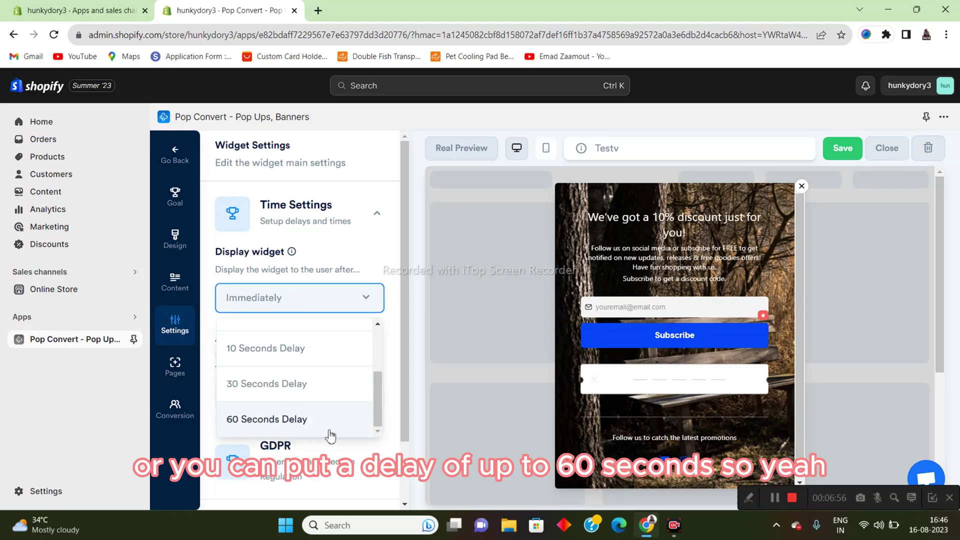
pyautogui.scroll(3, 330, 431)
pyautogui.click(300, 371)
pyautogui.scroll(-2, 313, 395)
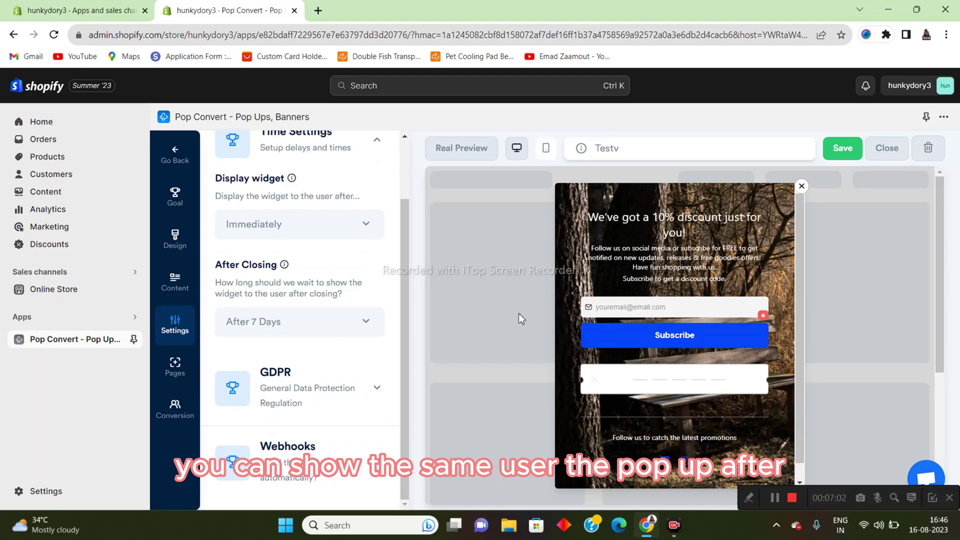
# Set the After Closing reshow option to Every New Session.
pyautogui.click(303, 328)
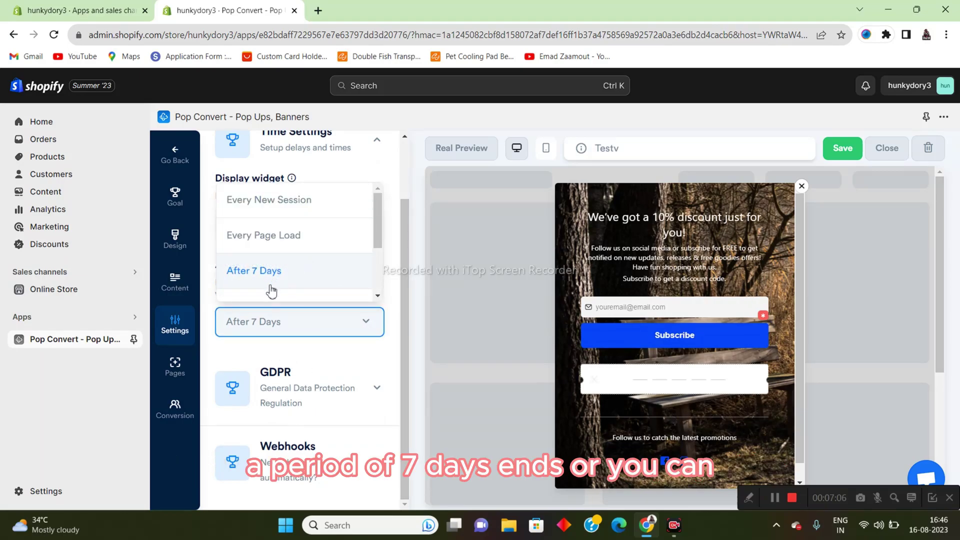
pyautogui.scroll(-2, 307, 285)
pyautogui.scroll(2, 287, 242)
pyautogui.scroll(-3, 307, 262)
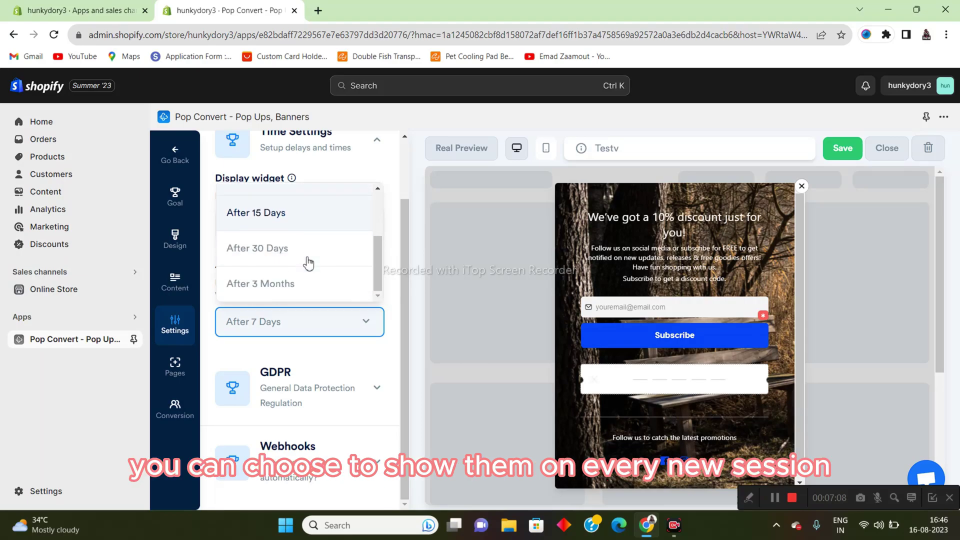
pyautogui.scroll(3, 310, 264)
pyautogui.scroll(1, 256, 205)
pyautogui.click(256, 205)
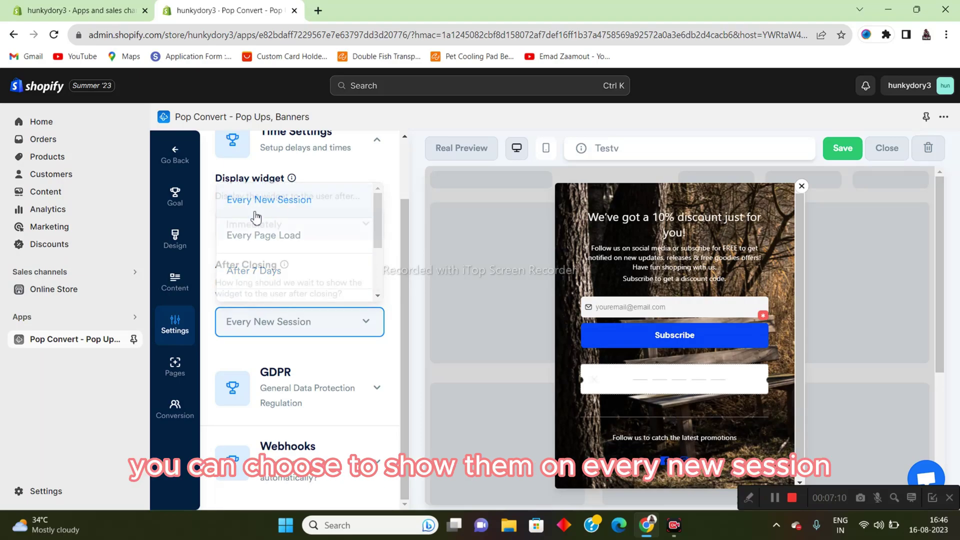
# Expand the GDPR compliance section, leaving GDPR Compliance off.
pyautogui.click(291, 322)
pyautogui.scroll(-2, 310, 260)
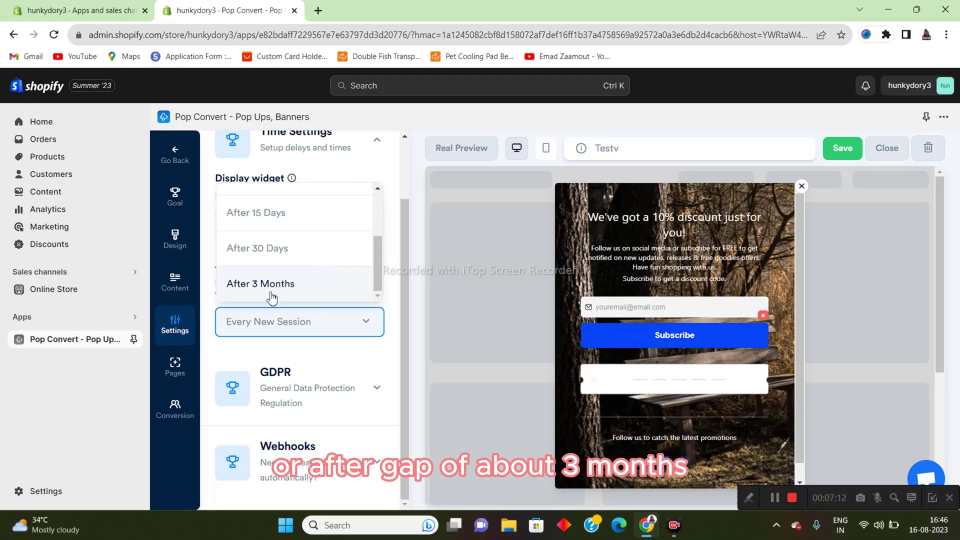
pyautogui.click(283, 365)
pyautogui.scroll(-3, 333, 361)
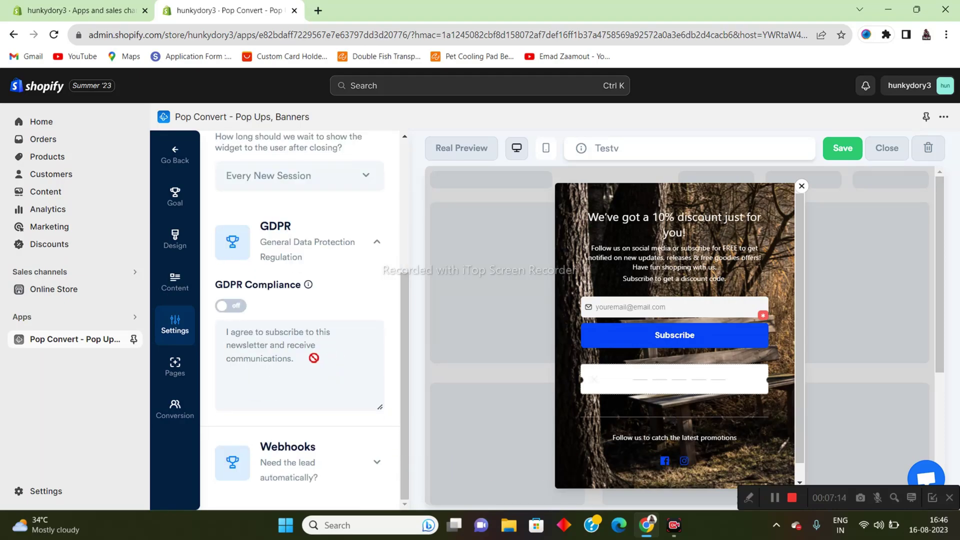
# Turn on GDPR Compliance, then bring up the Pages target settings.
pyautogui.click(230, 305)
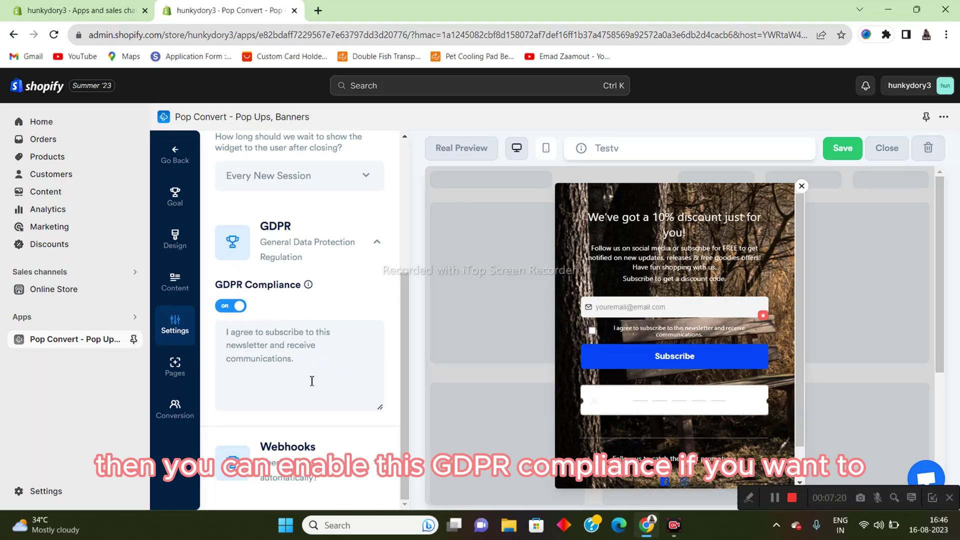
pyautogui.scroll(2, 303, 431)
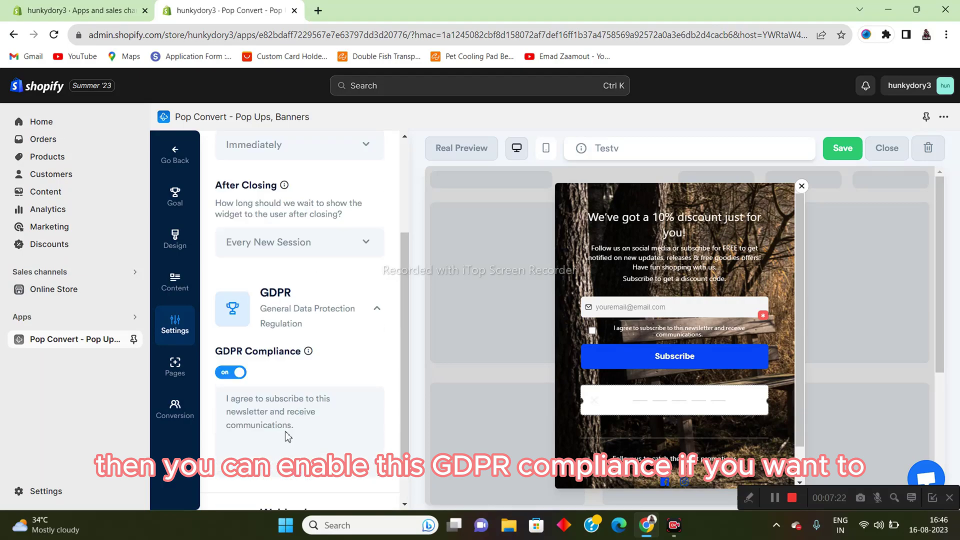
pyautogui.scroll(-2, 290, 435)
pyautogui.scroll(-2, 287, 450)
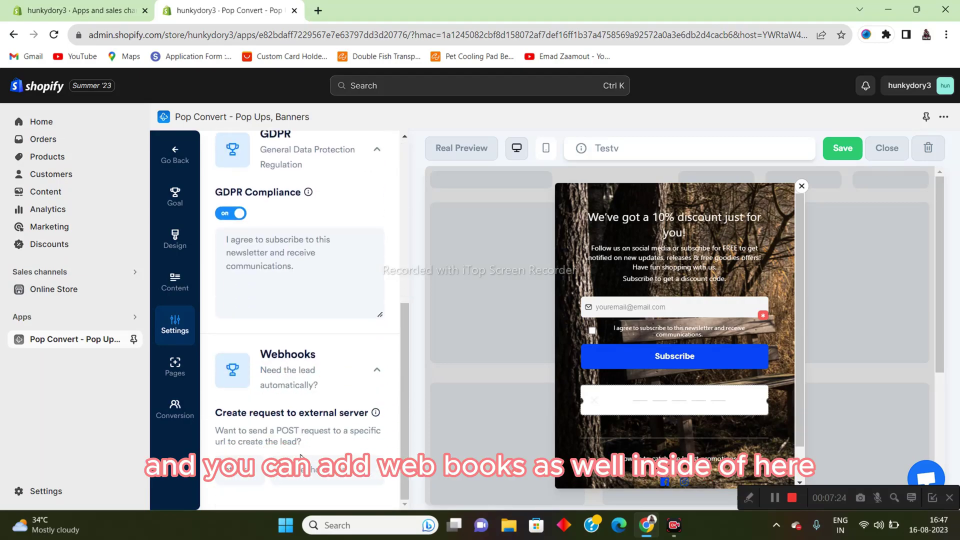
pyautogui.scroll(10, 289, 453)
pyautogui.click(182, 370)
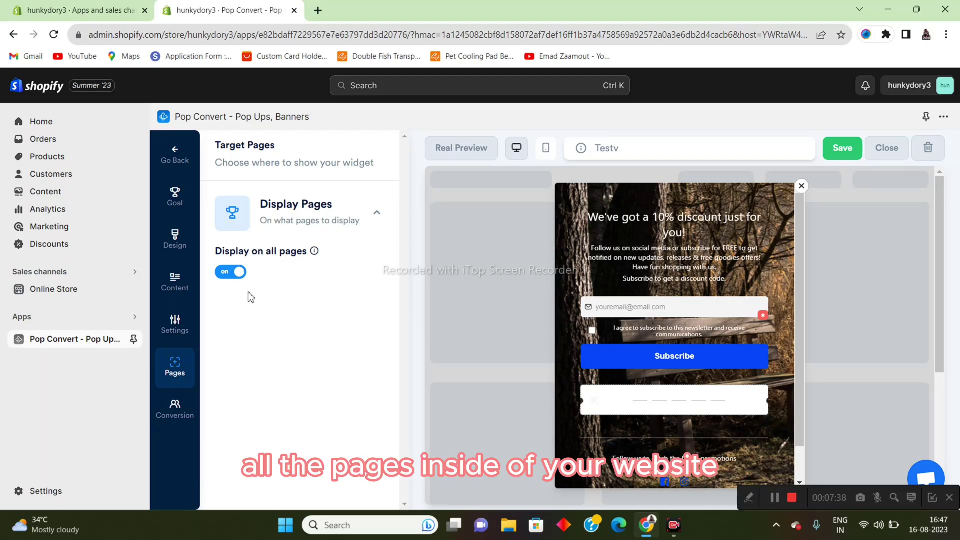
# Switch off 'Display on all pages' for the Testv popup.
pyautogui.click(230, 274)
pyautogui.scroll(-2, 245, 254)
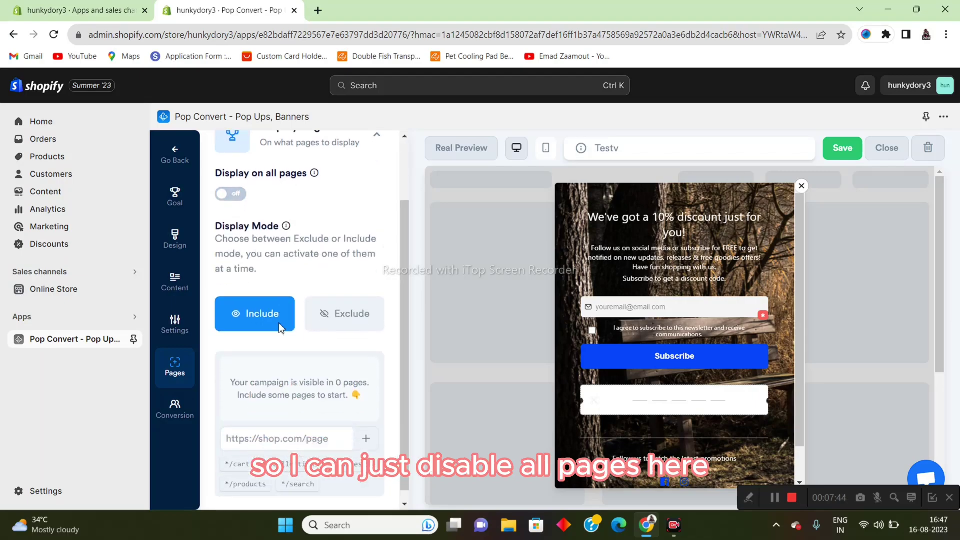
pyautogui.scroll(2, 245, 254)
pyautogui.scroll(-2, 260, 325)
pyautogui.scroll(2, 292, 335)
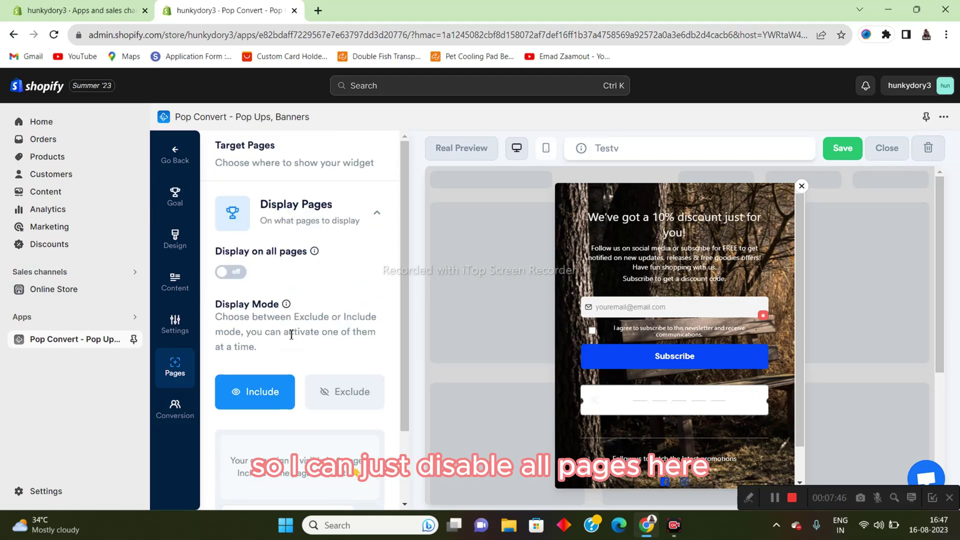
pyautogui.scroll(-2, 273, 409)
# Try Include, then settle on Exclude as the Display Mode.
pyautogui.click(274, 428)
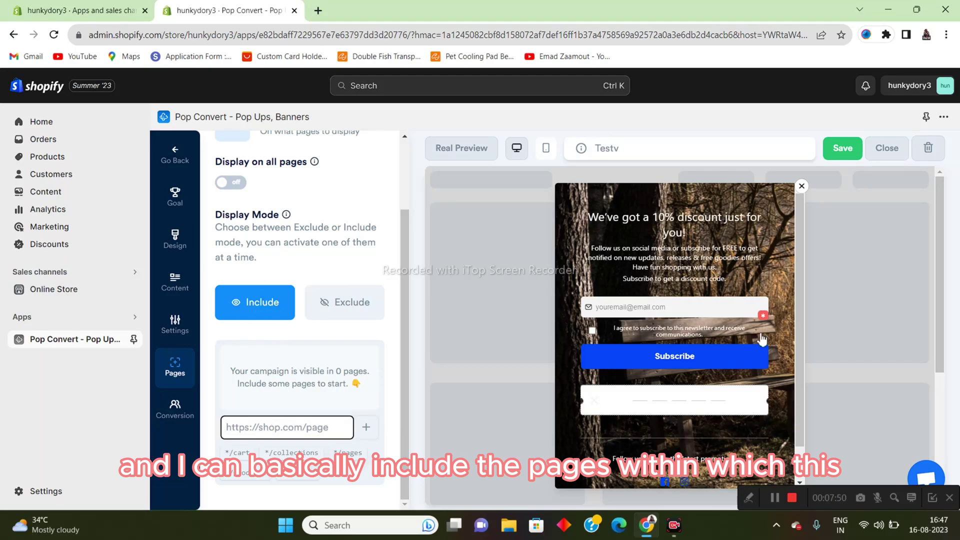
pyautogui.click(365, 311)
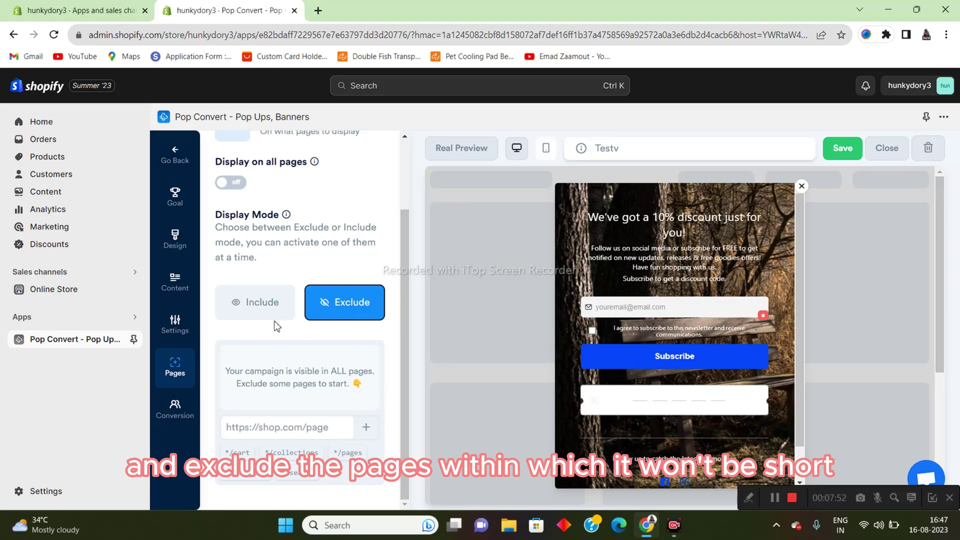
pyautogui.scroll(2, 308, 383)
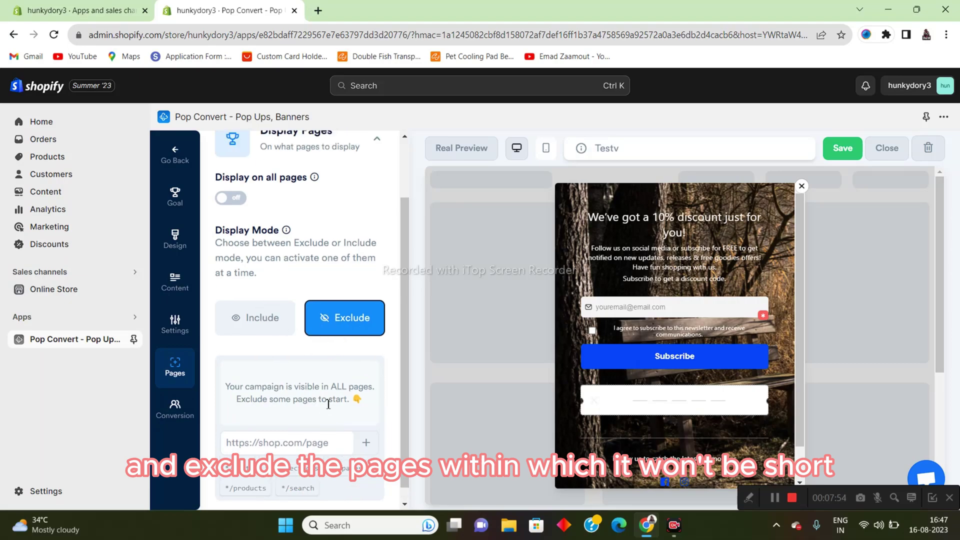
pyautogui.click(257, 391)
pyautogui.scroll(-2, 257, 391)
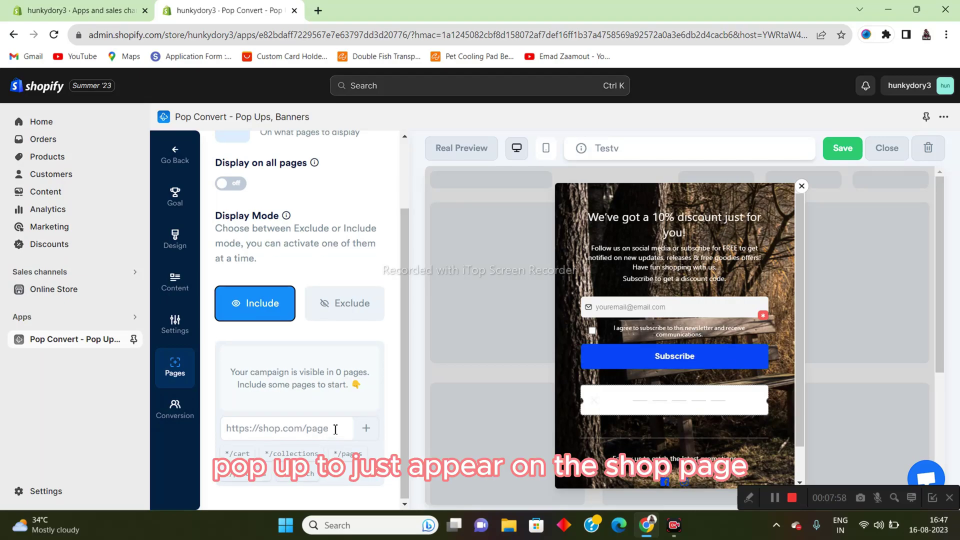
pyautogui.scroll(1, 330, 440)
pyautogui.scroll(-1, 286, 432)
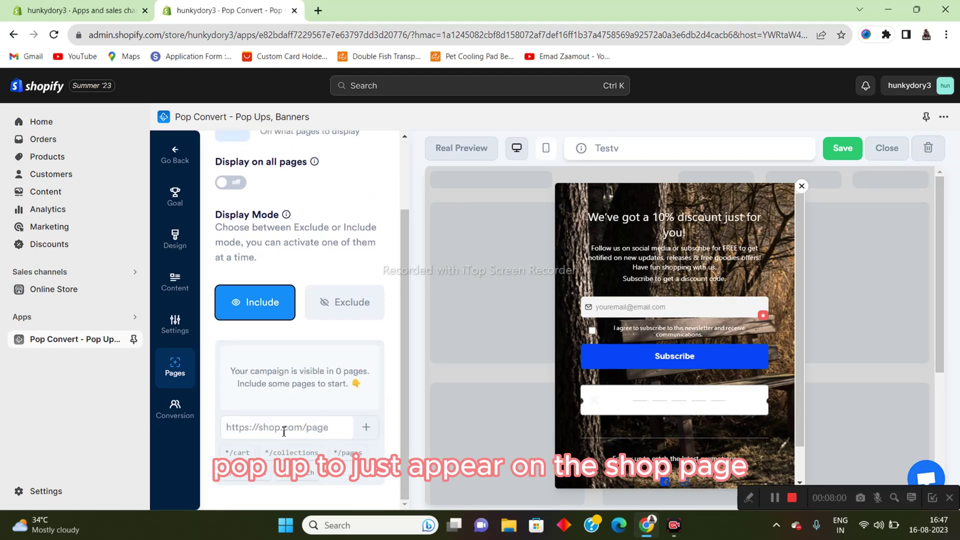
pyautogui.click(291, 429)
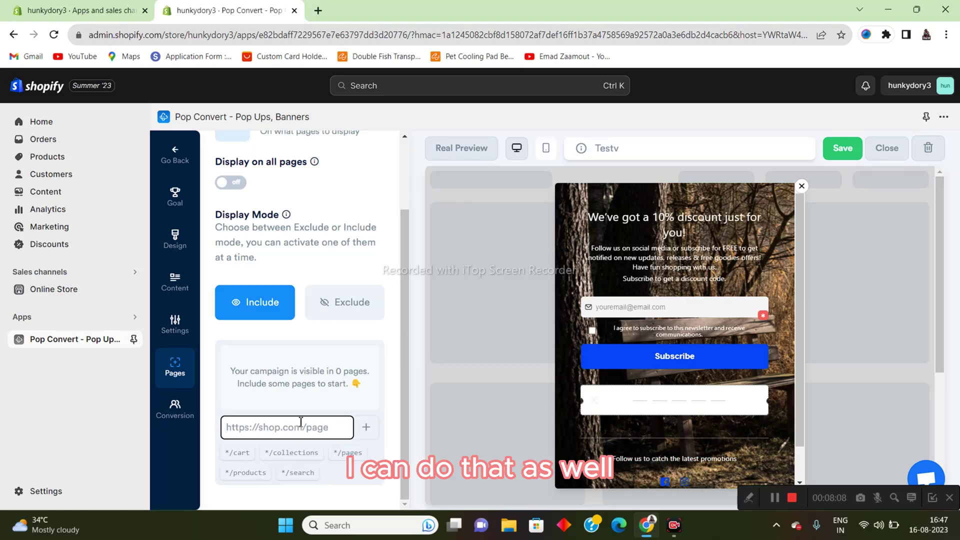
pyautogui.click(350, 309)
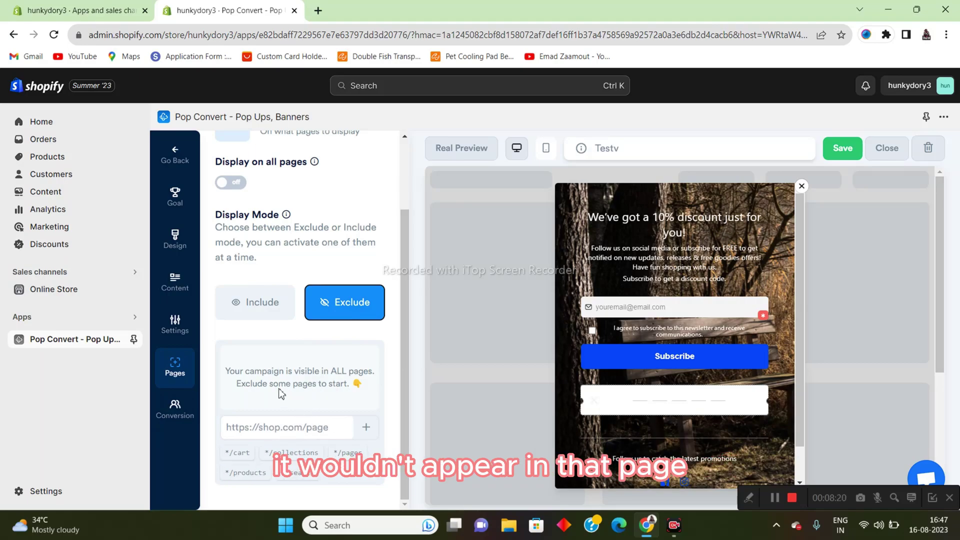
# Keep 'Thank You Message' as the after-submission action, save Testv, and return to the Popups list.
pyautogui.click(176, 406)
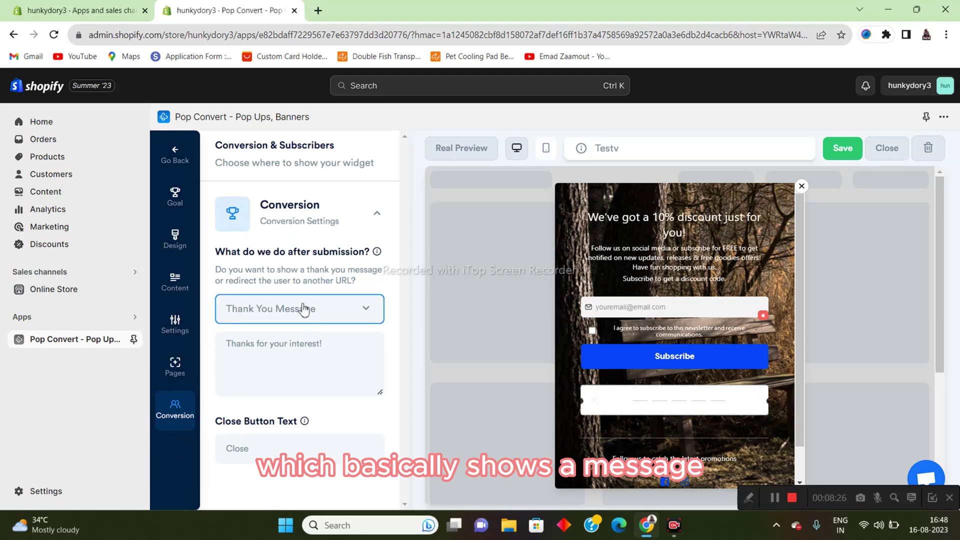
pyautogui.click(313, 319)
pyautogui.click(307, 313)
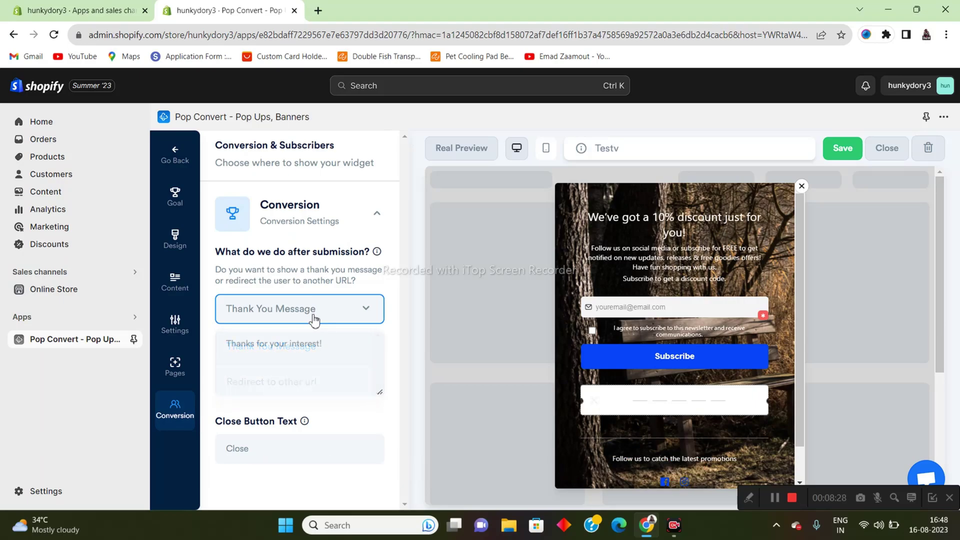
pyautogui.click(308, 312)
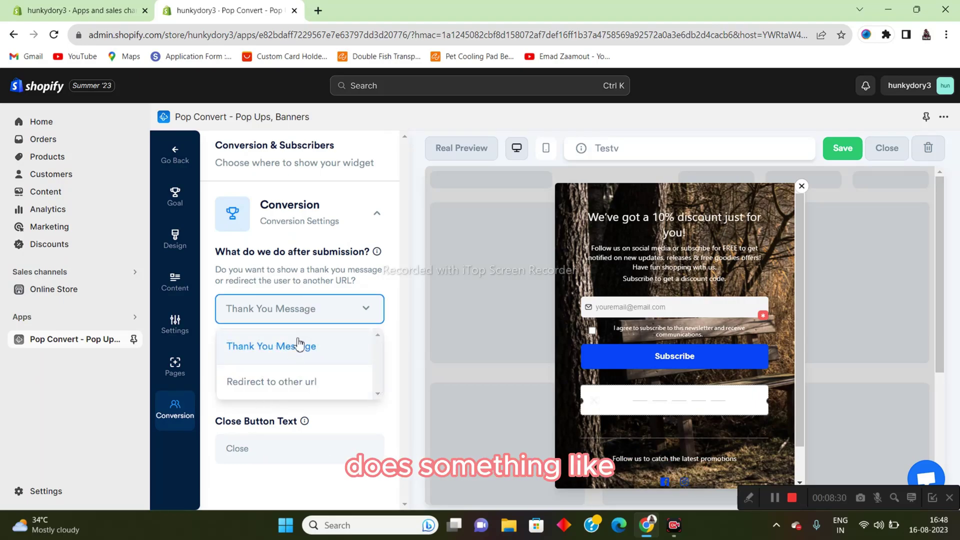
pyautogui.click(318, 280)
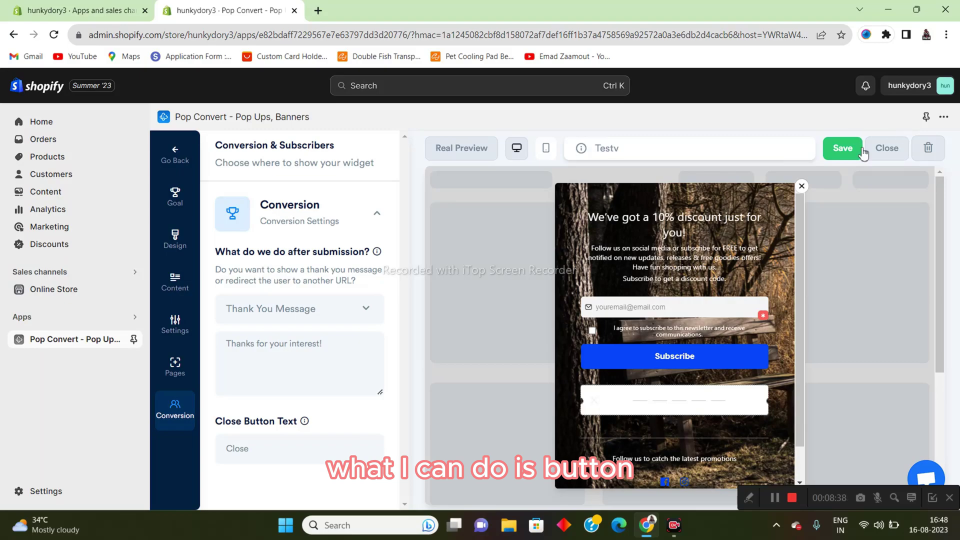
pyautogui.click(844, 149)
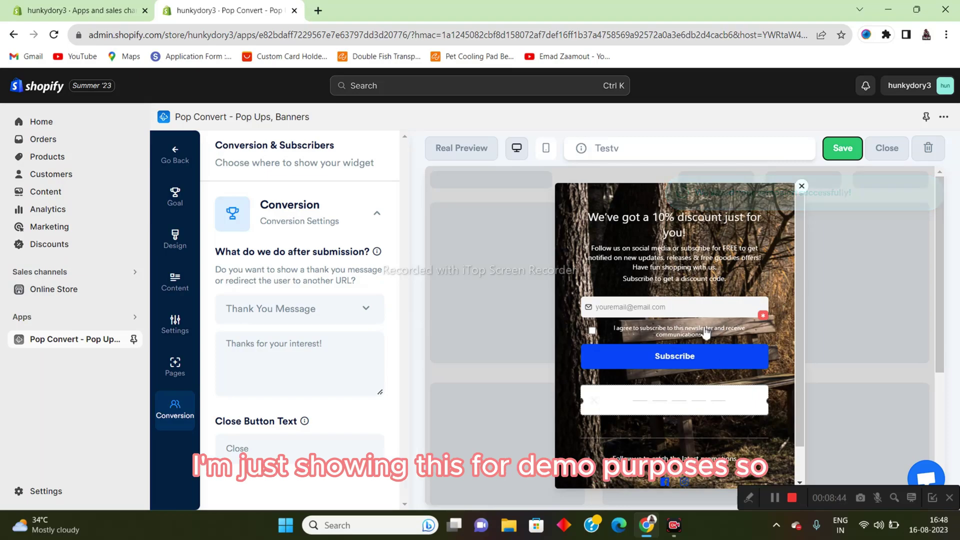
pyautogui.click(175, 154)
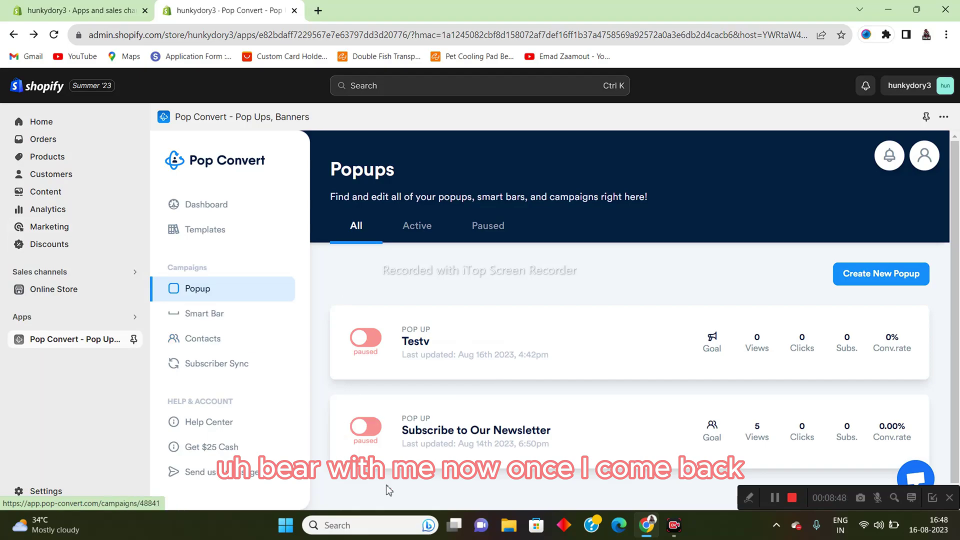
# Toggle the Testv popup to active in the Popups list.
pyautogui.scroll(-1, 521, 303)
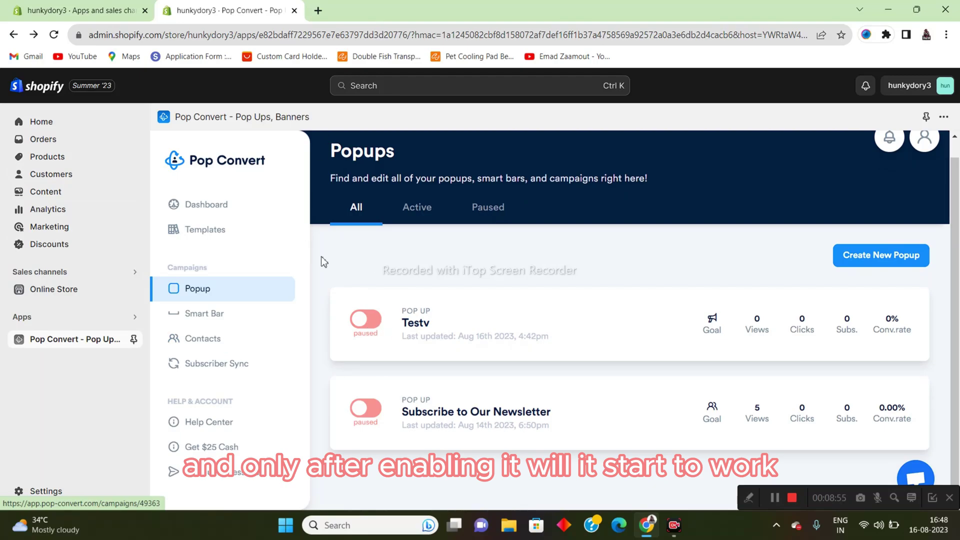
pyautogui.click(370, 325)
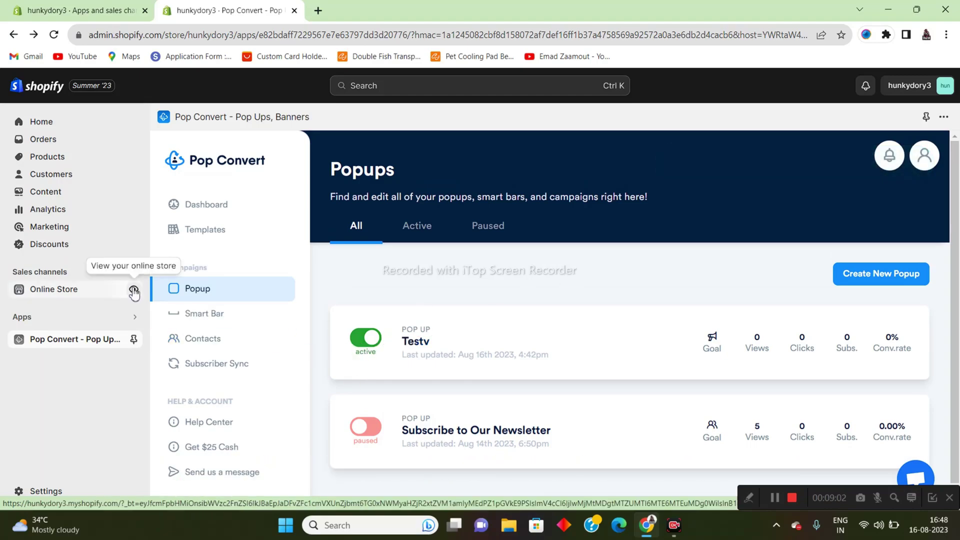
# Open the live hunkydory3 storefront in a new tab and view the 10% discount popup.
pyautogui.click(134, 290)
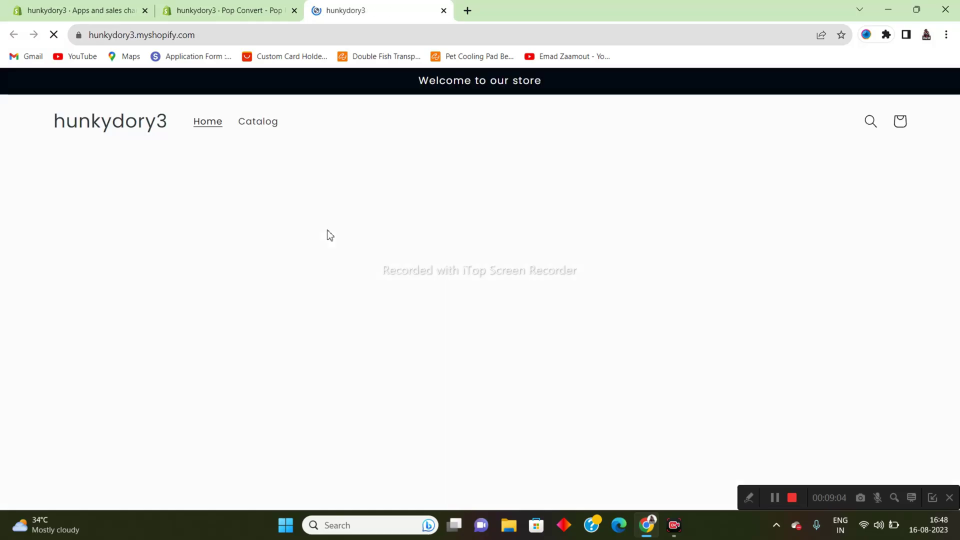
pyautogui.scroll(-4, 425, 289)
pyautogui.scroll(4, 423, 291)
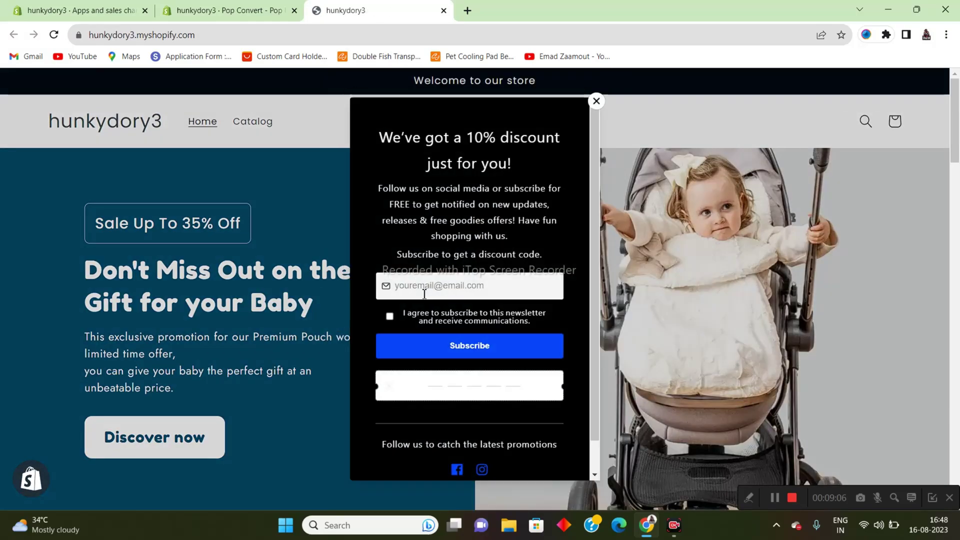
pyautogui.scroll(-1, 448, 343)
pyautogui.scroll(1, 453, 348)
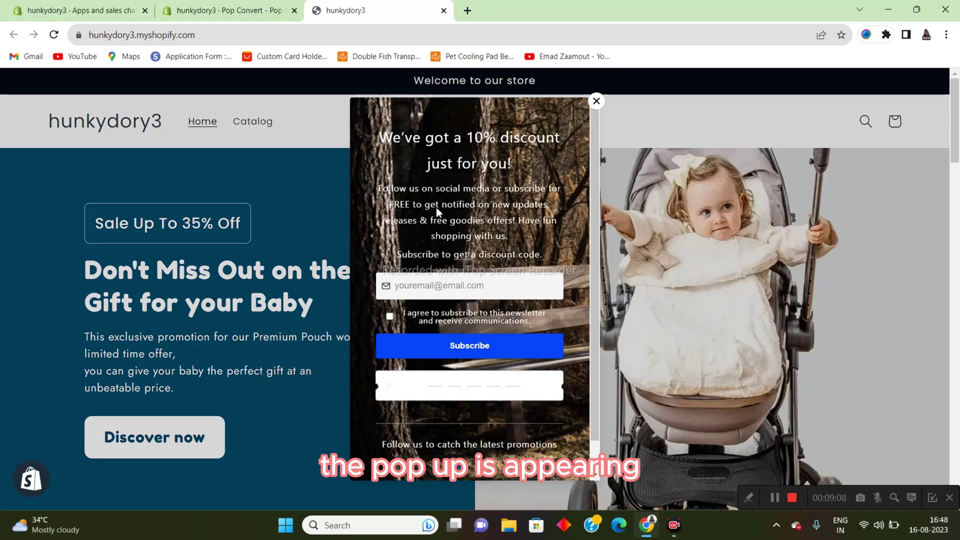
pyautogui.scroll(-1, 445, 329)
pyautogui.scroll(1, 453, 331)
pyautogui.scroll(-1, 506, 232)
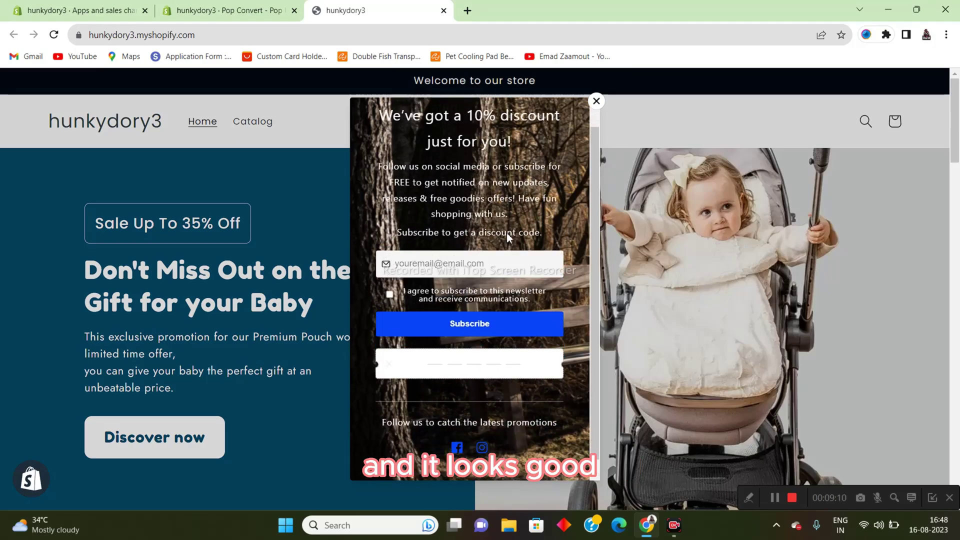
pyautogui.scroll(1, 464, 220)
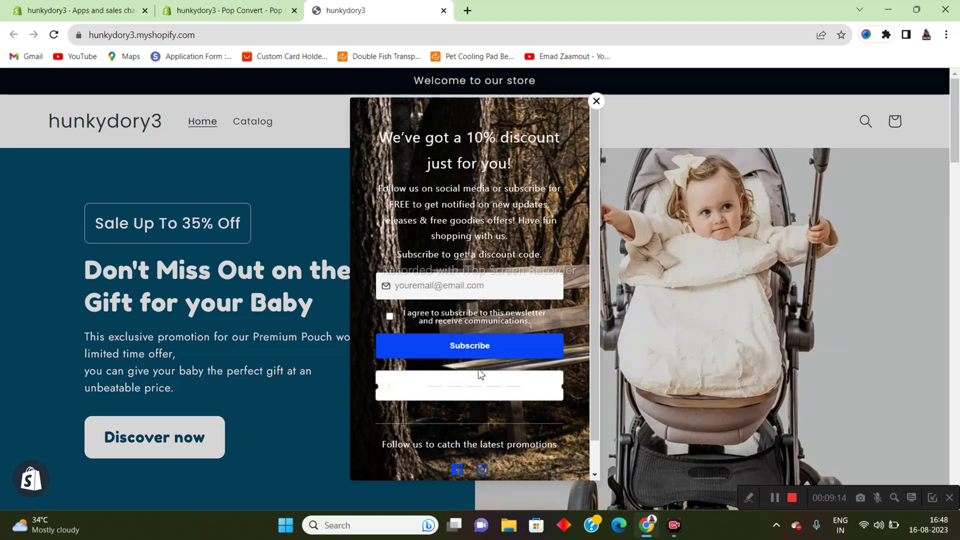
pyautogui.scroll(-1, 473, 209)
pyautogui.scroll(1, 450, 200)
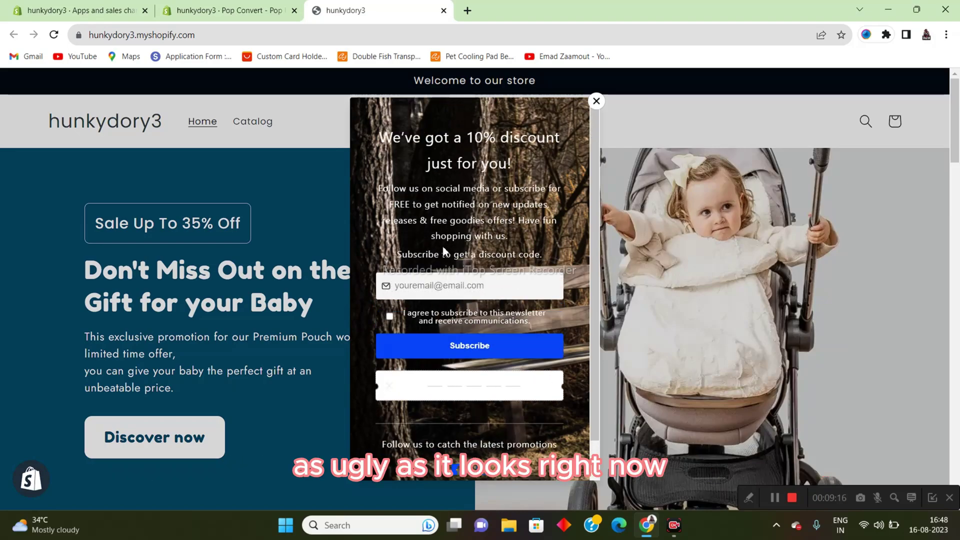
pyautogui.scroll(-1, 467, 306)
pyautogui.scroll(1, 520, 224)
pyautogui.scroll(-1, 508, 205)
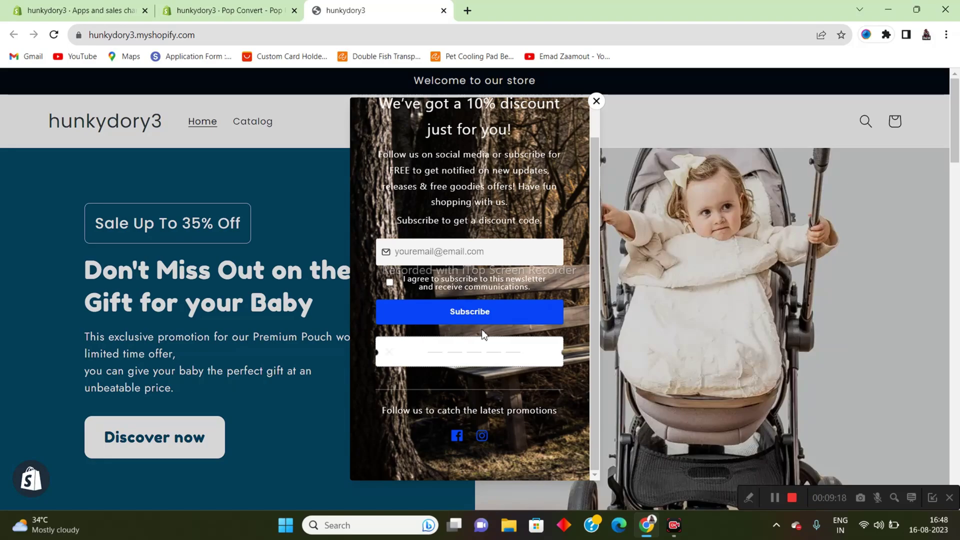
pyautogui.scroll(1, 449, 236)
# Close the 10% discount popup on the storefront.
pyautogui.click(596, 101)
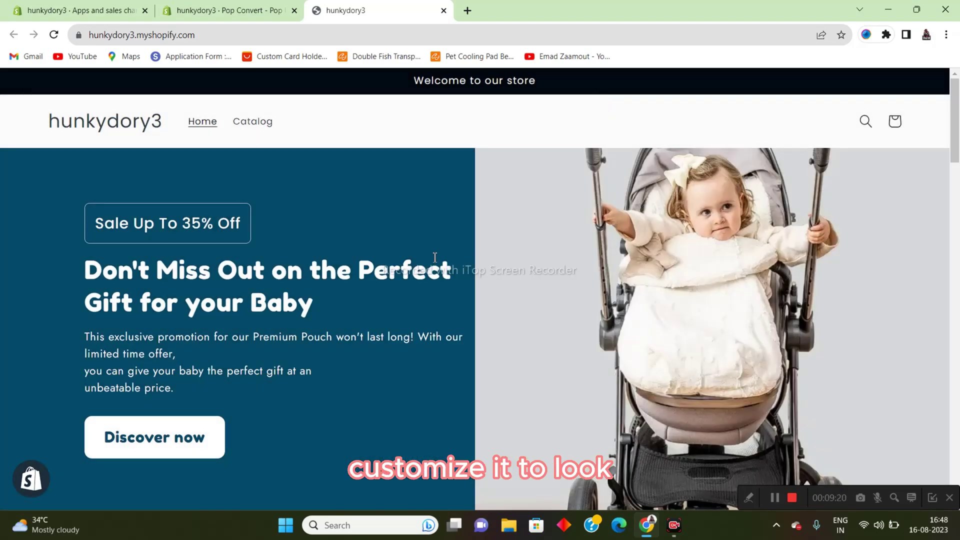
pyautogui.scroll(-8, 433, 261)
pyautogui.scroll(8, 446, 290)
pyautogui.scroll(-5, 517, 315)
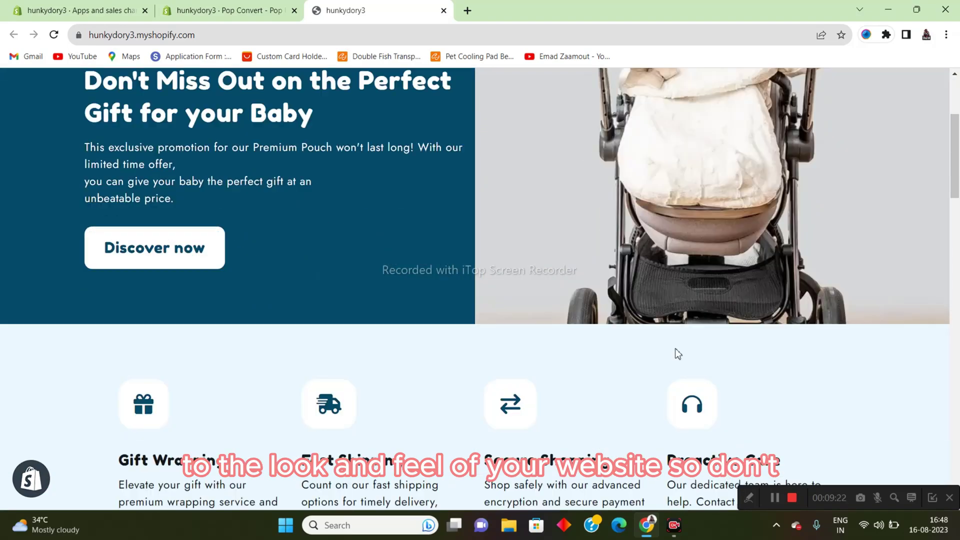
pyautogui.scroll(5, 520, 347)
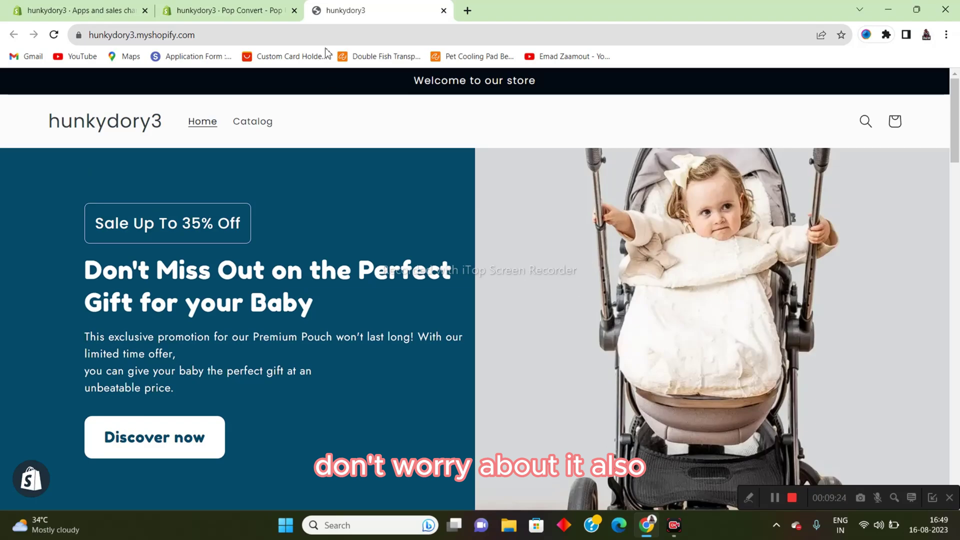
# Create a popup from the 'We've got a pawsome discount just for you!' template.
pyautogui.click(230, 10)
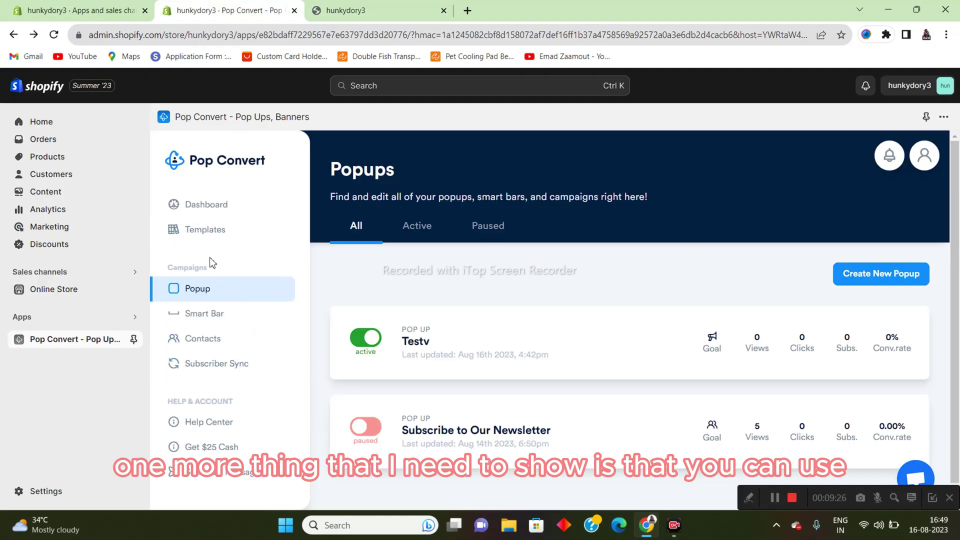
pyautogui.click(207, 232)
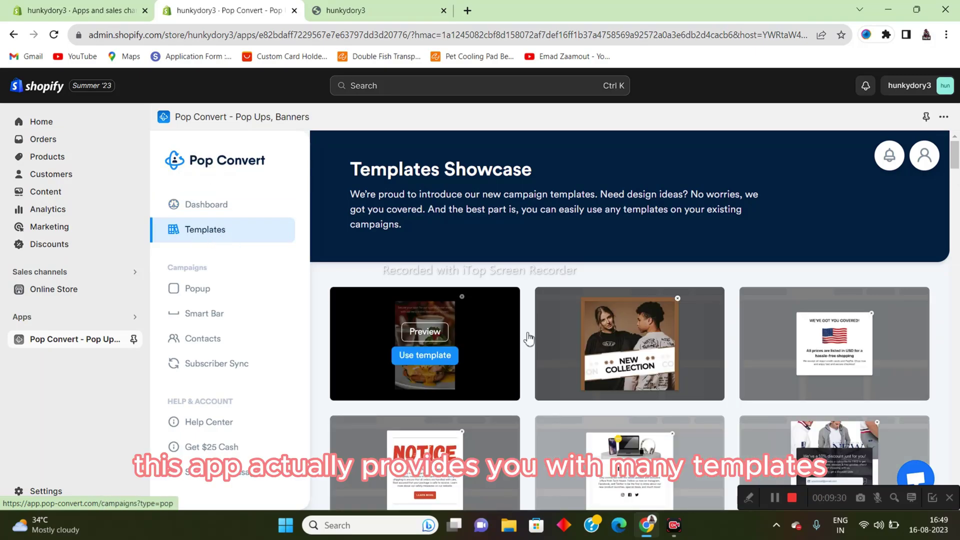
pyautogui.scroll(-5, 529, 338)
pyautogui.scroll(-1, 619, 410)
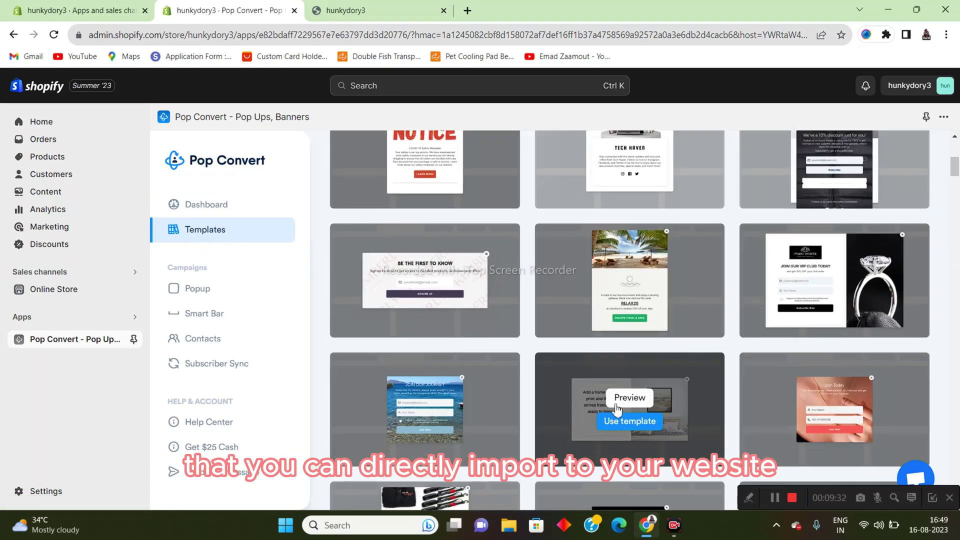
pyautogui.scroll(-5, 619, 409)
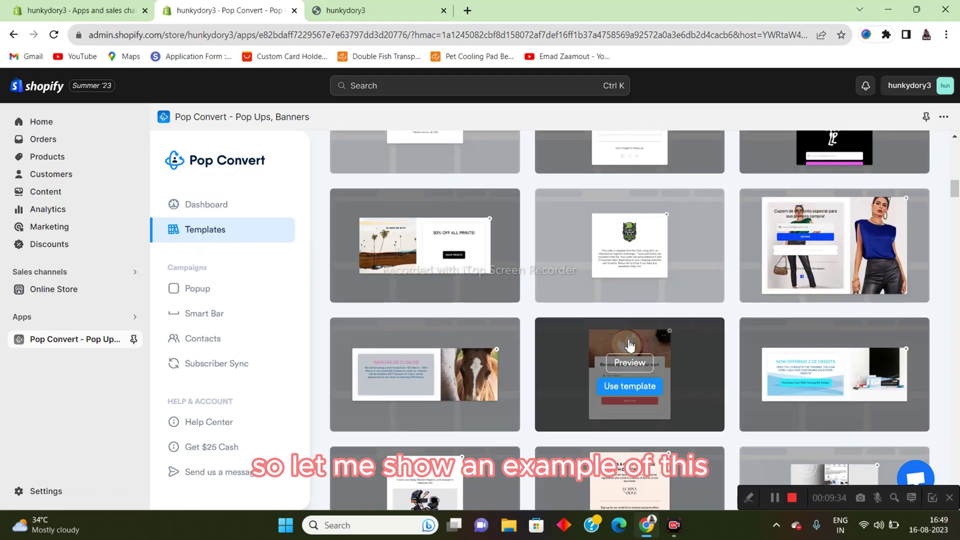
pyautogui.scroll(4, 630, 345)
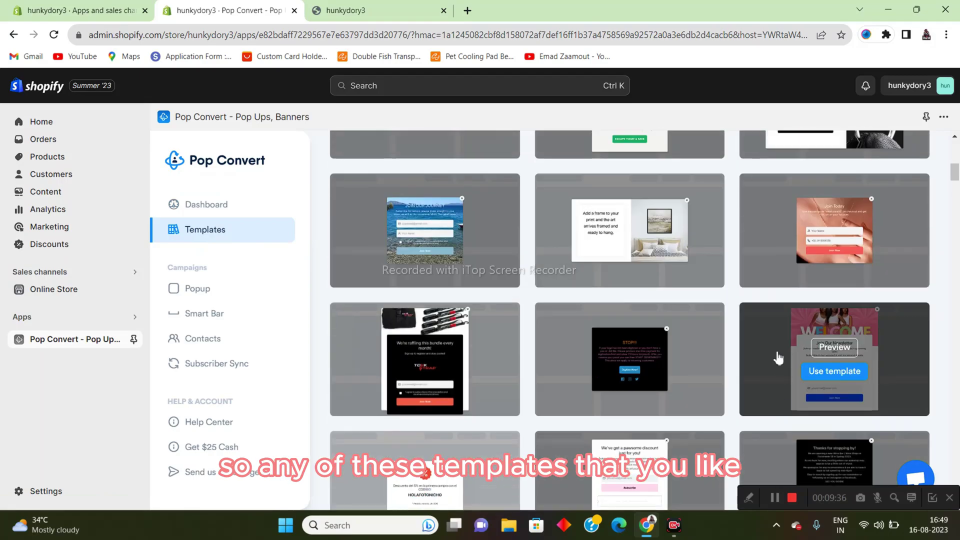
pyautogui.scroll(-3, 779, 358)
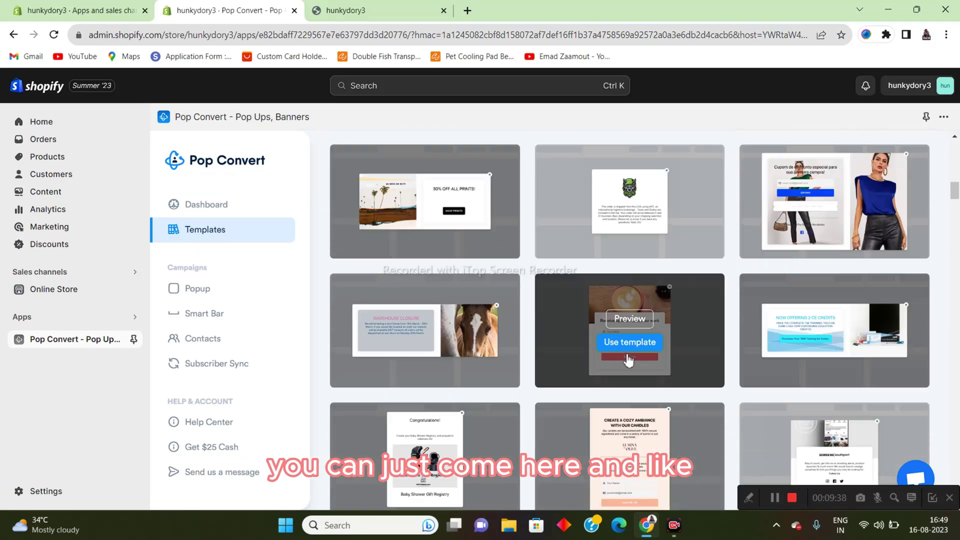
pyautogui.scroll(5, 629, 360)
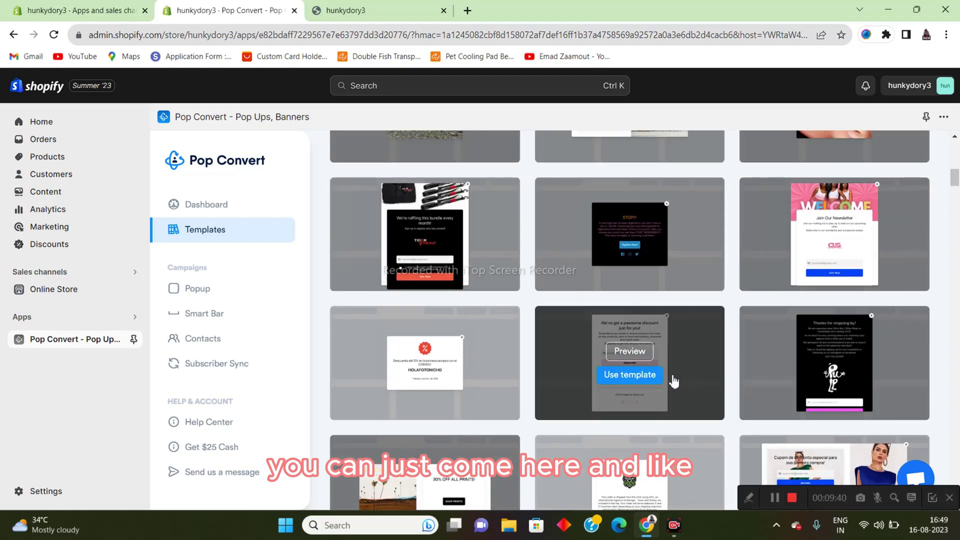
pyautogui.click(640, 376)
pyautogui.click(575, 331)
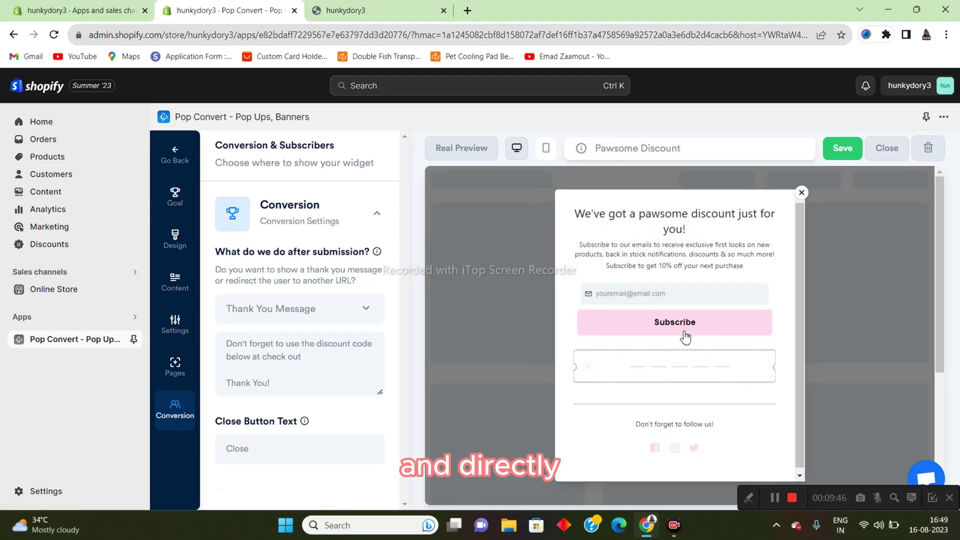
# Save the Pawsome Discount popup, leave the editor, and dismiss the App Embed notice.
pyautogui.click(842, 148)
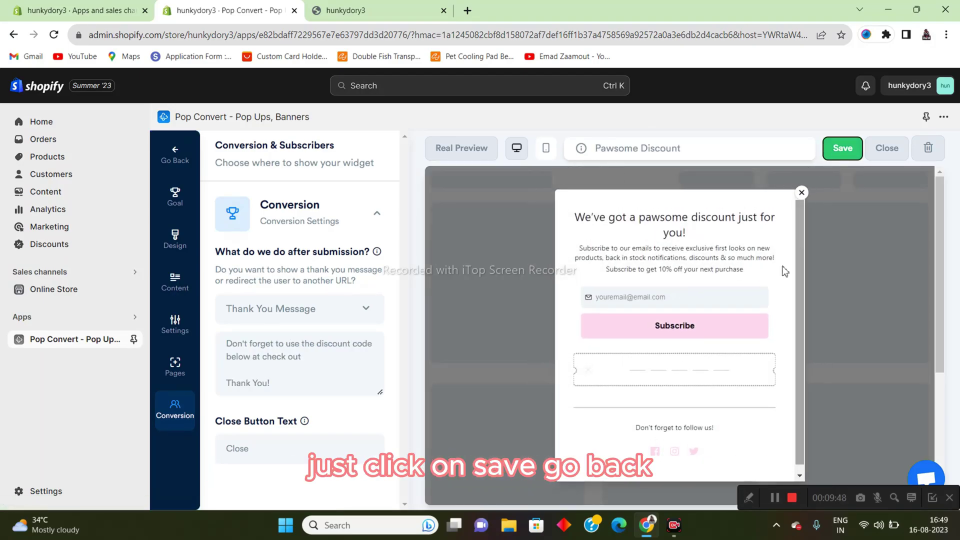
pyautogui.click(175, 154)
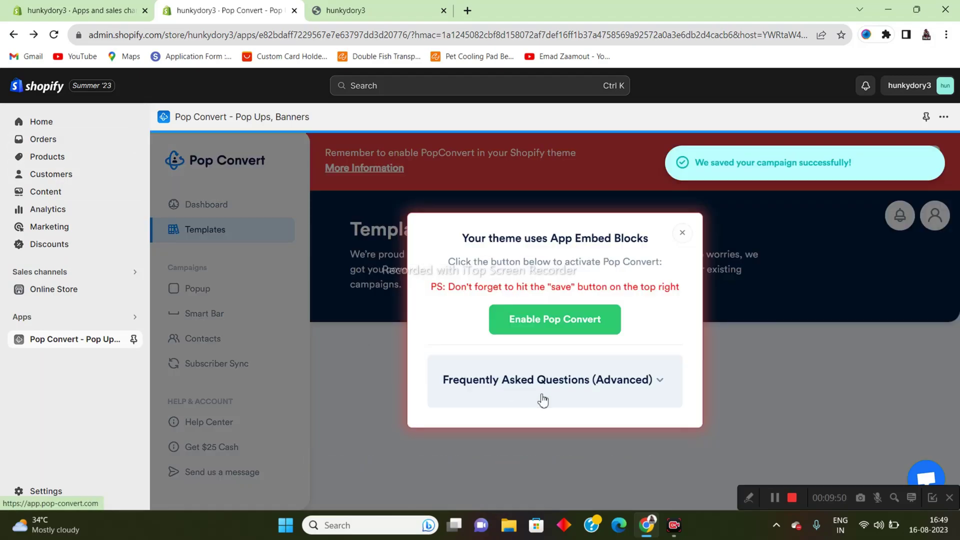
pyautogui.click(682, 233)
pyautogui.scroll(-5, 613, 308)
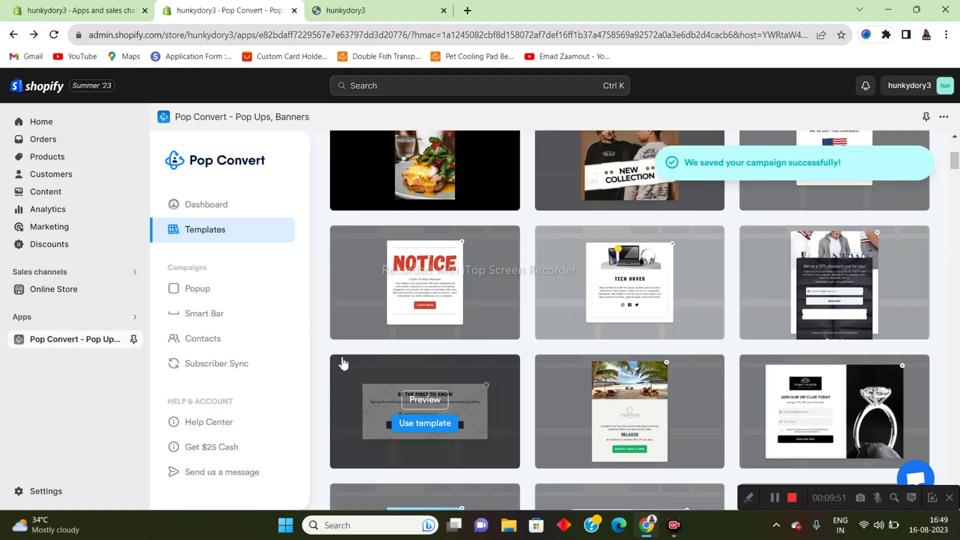
# In the Popups list, activate Pawsome Discount and pause Testv.
pyautogui.click(215, 295)
pyautogui.scroll(-3, 562, 352)
pyautogui.click(376, 231)
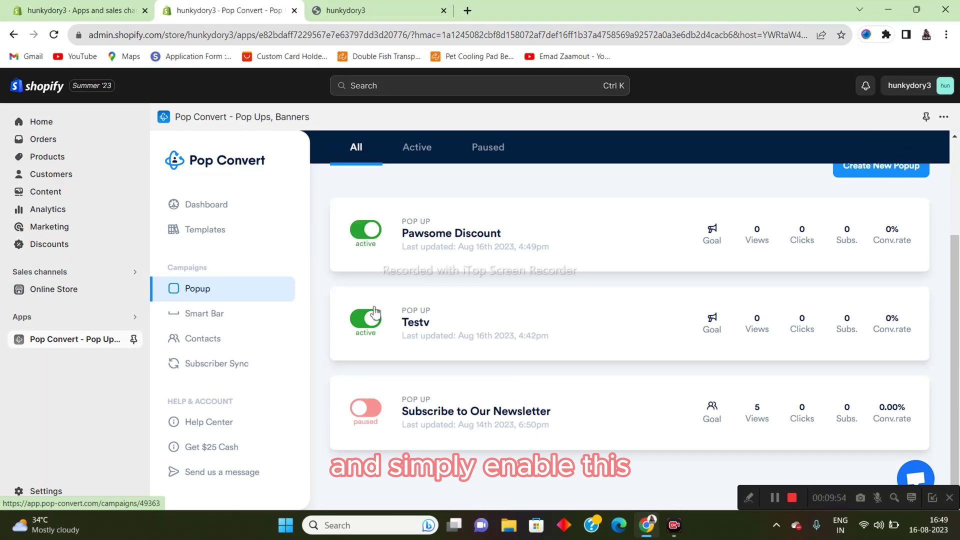
pyautogui.click(376, 313)
# Reload the hunkydory3 storefront tab to check for the new popup.
pyautogui.click(399, 7)
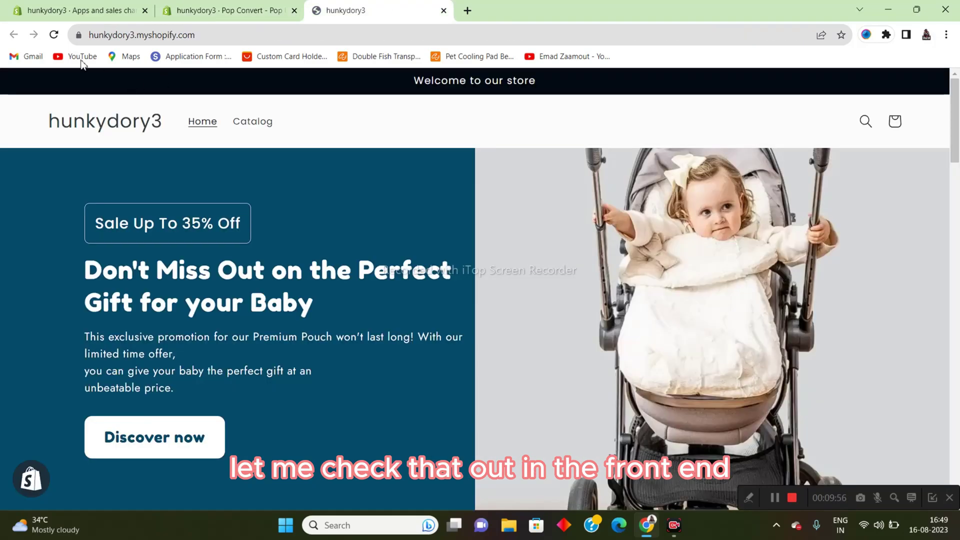
pyautogui.click(53, 35)
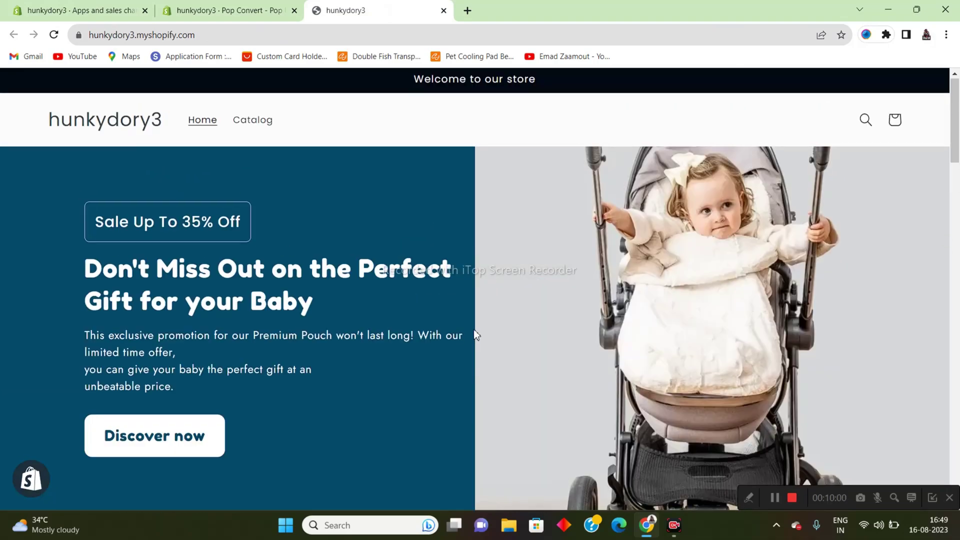
pyautogui.scroll(-2, 476, 329)
pyautogui.scroll(2, 477, 334)
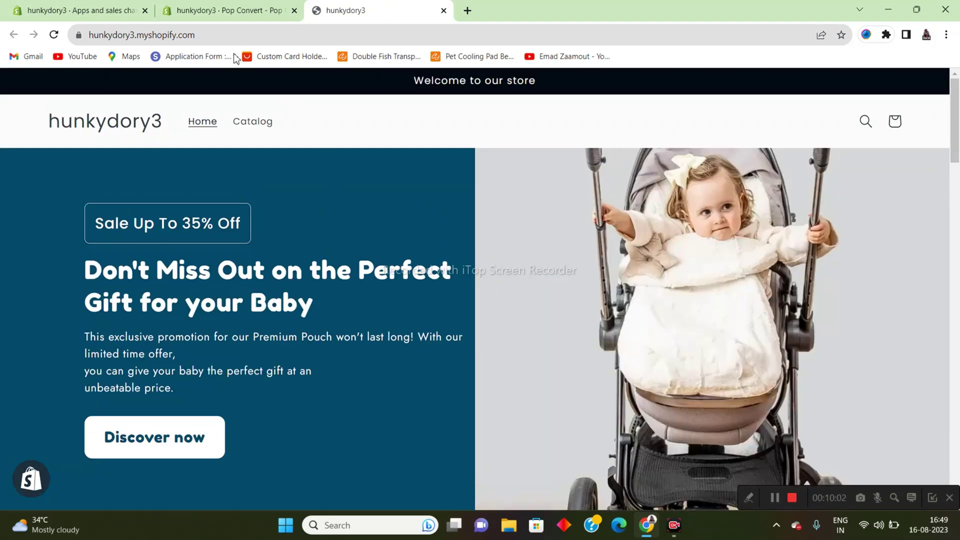
pyautogui.click(220, 39)
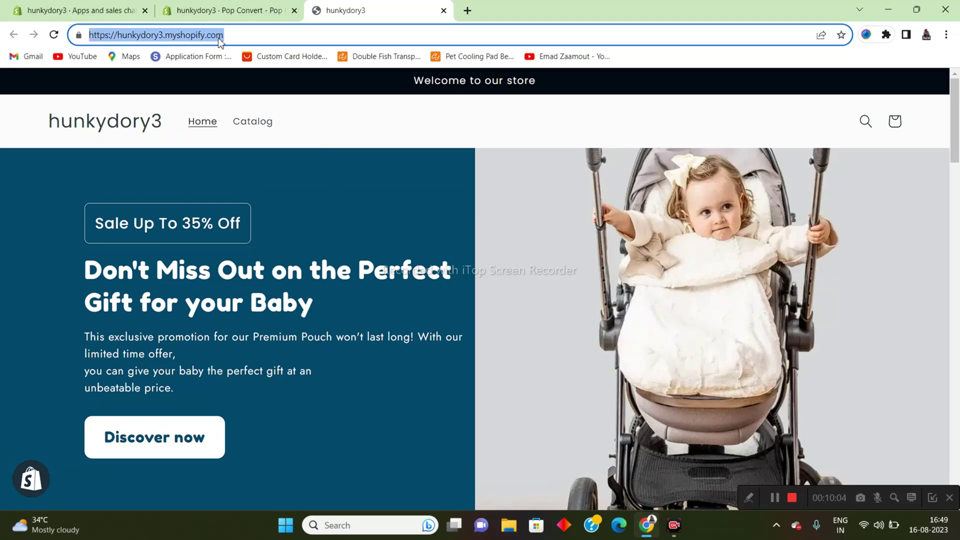
pyautogui.click(254, 7)
pyautogui.click(357, 7)
pyautogui.click(278, 14)
pyautogui.click(406, 14)
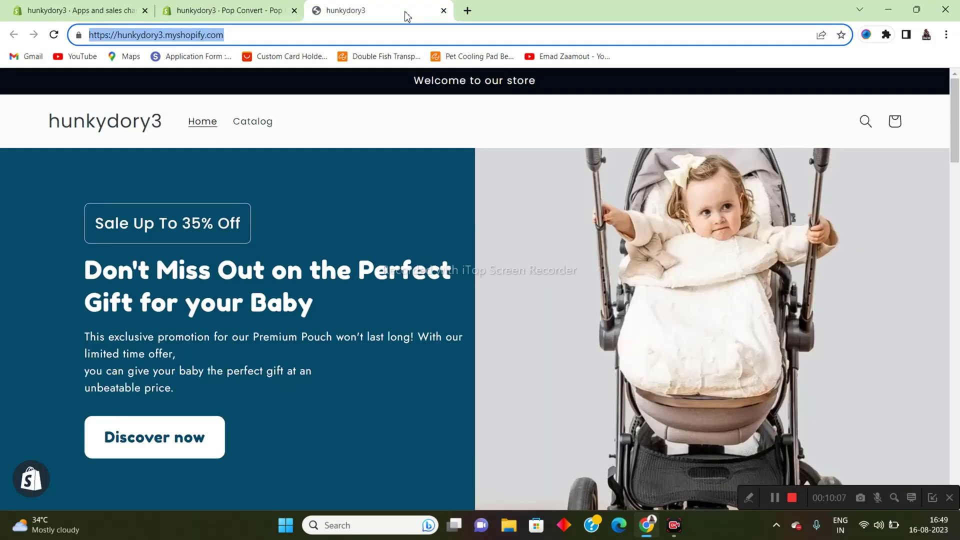
pyautogui.click(176, 7)
pyautogui.click(360, 9)
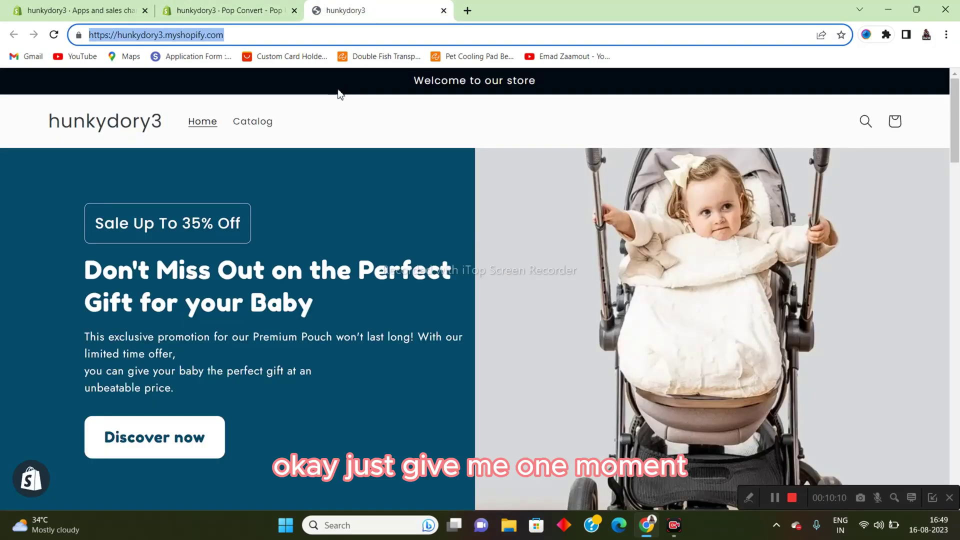
pyautogui.click(946, 35)
pyautogui.click(854, 85)
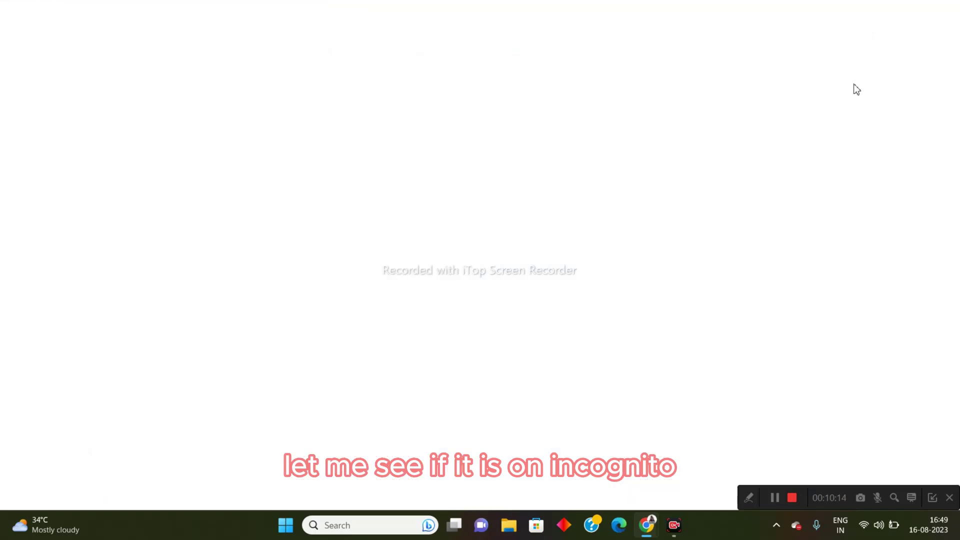
pyautogui.hotkey('ctrl', 'v')
pyautogui.press('Return')
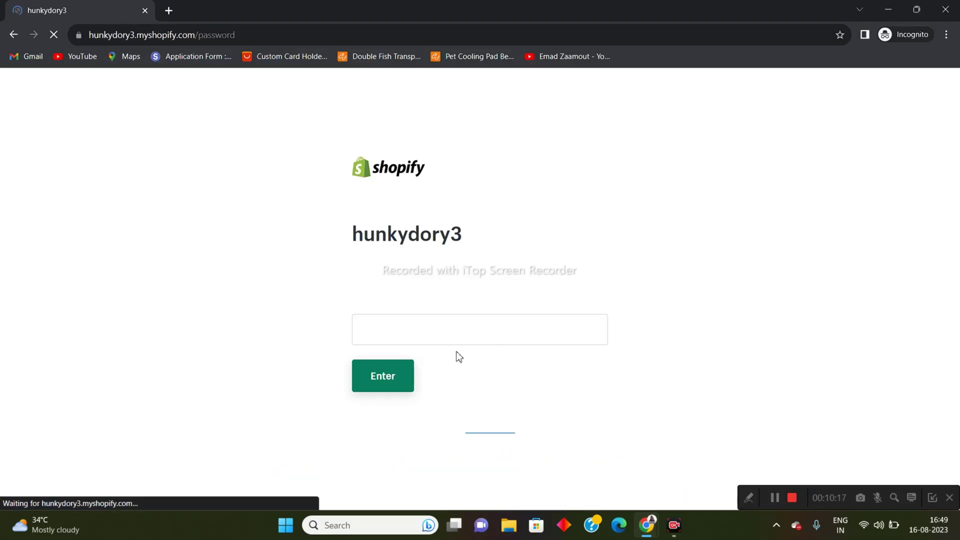
pyautogui.click(415, 341)
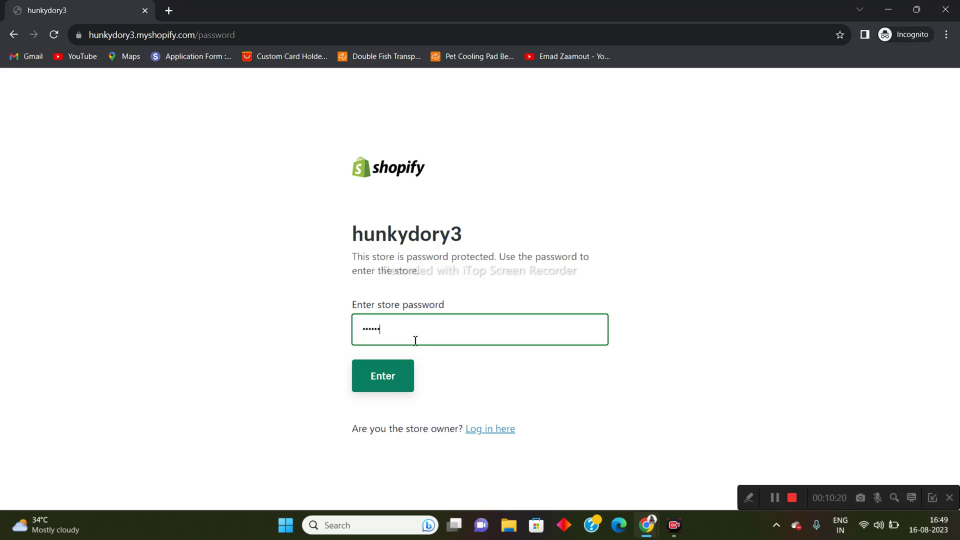
pyautogui.press('Return')
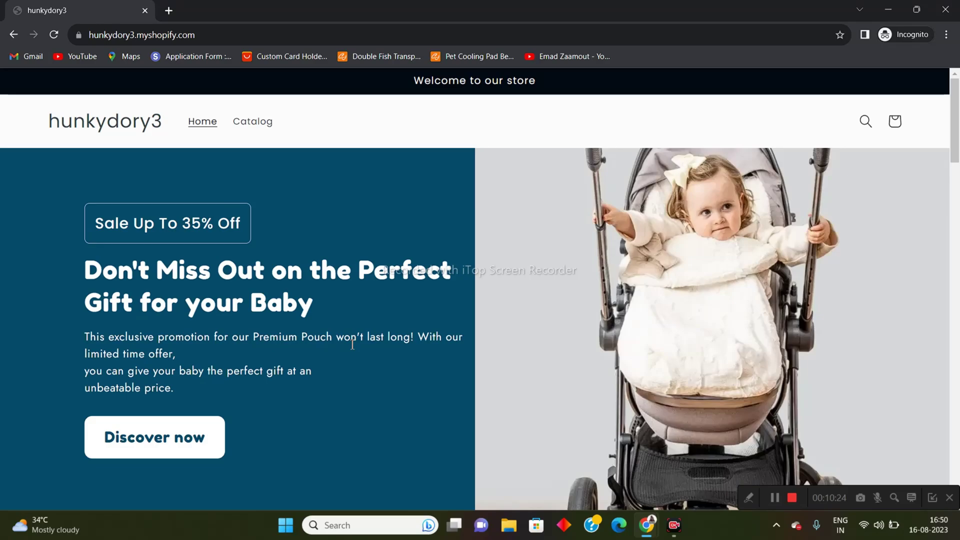
pyautogui.scroll(-2, 530, 353)
pyautogui.scroll(2, 529, 355)
pyautogui.moveTo(647, 525)
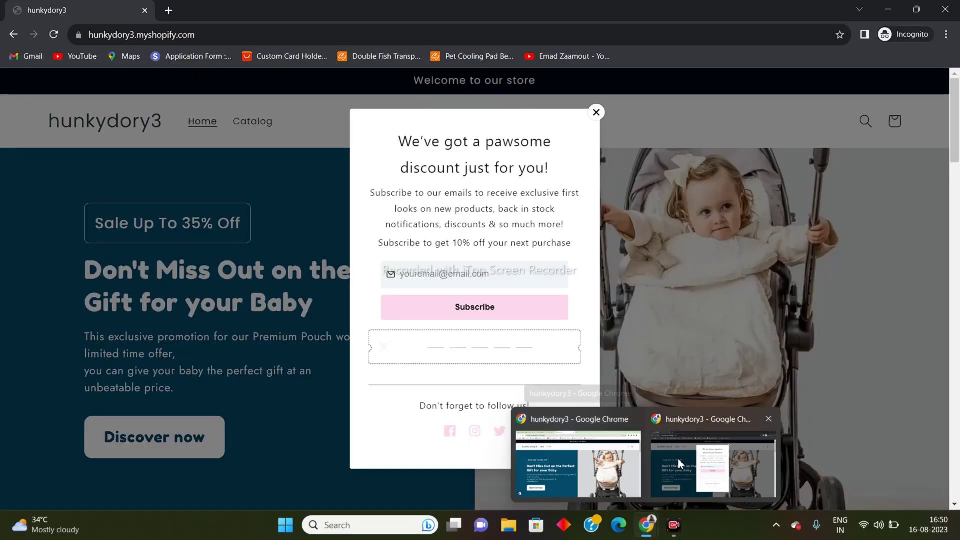
pyautogui.click(679, 459)
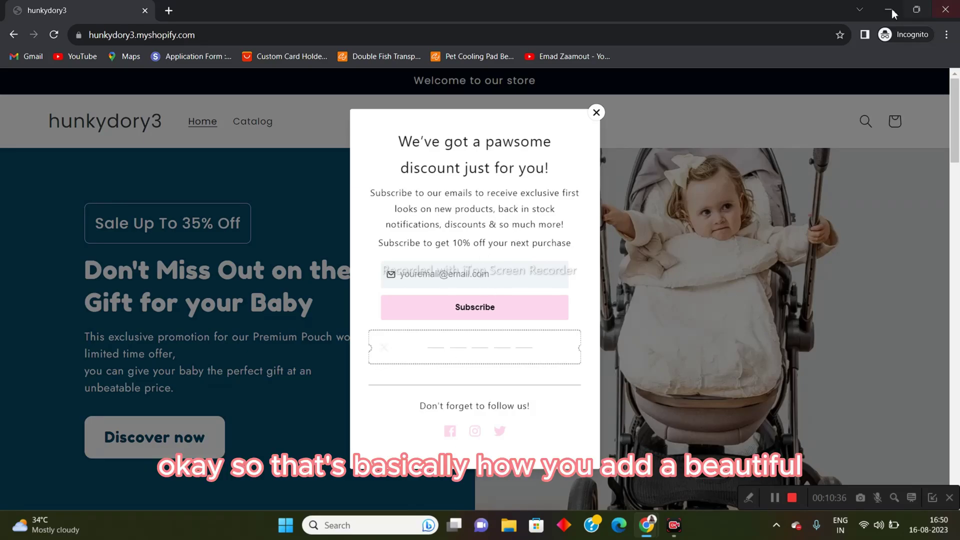
pyautogui.click(946, 9)
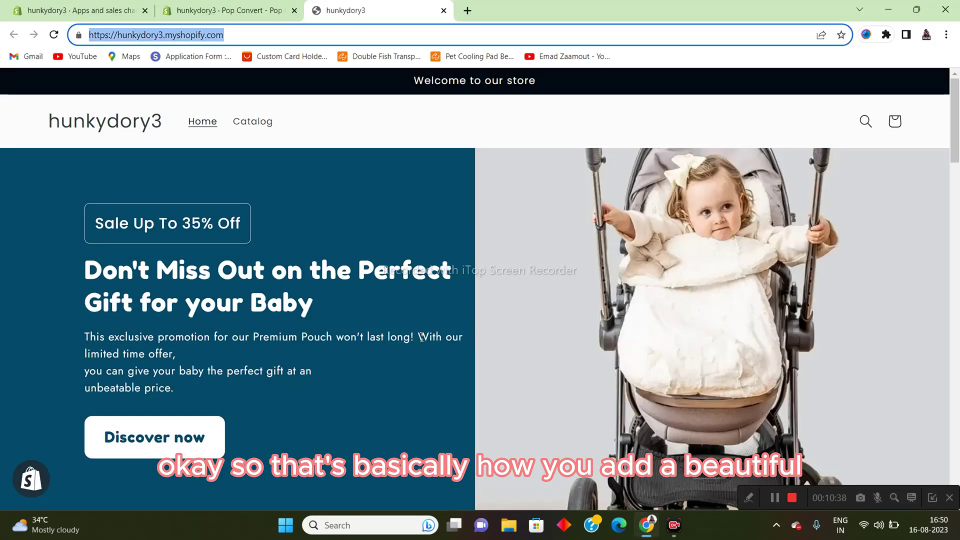
# Close the Apps and sales channels settings to return to the admin Home page.
pyautogui.click(206, 8)
pyautogui.click(54, 7)
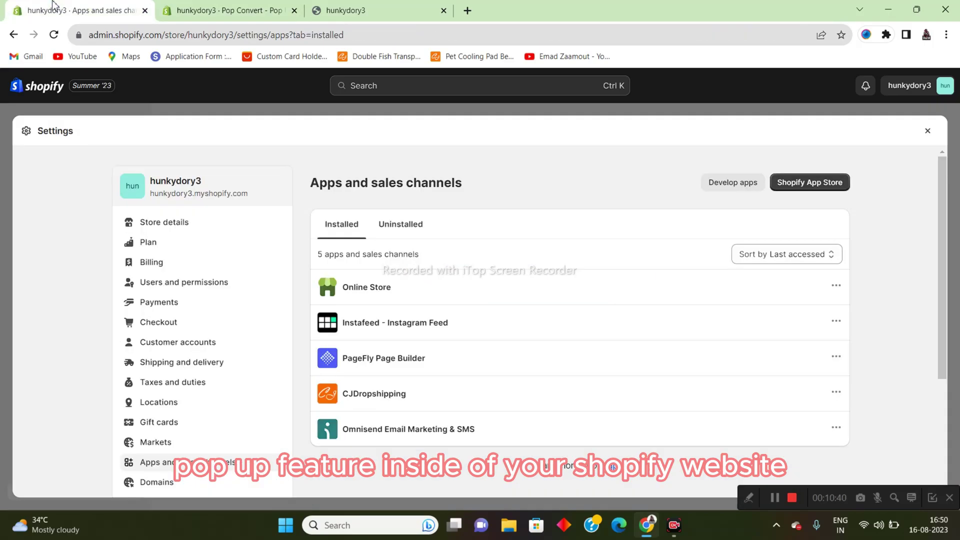
pyautogui.click(928, 130)
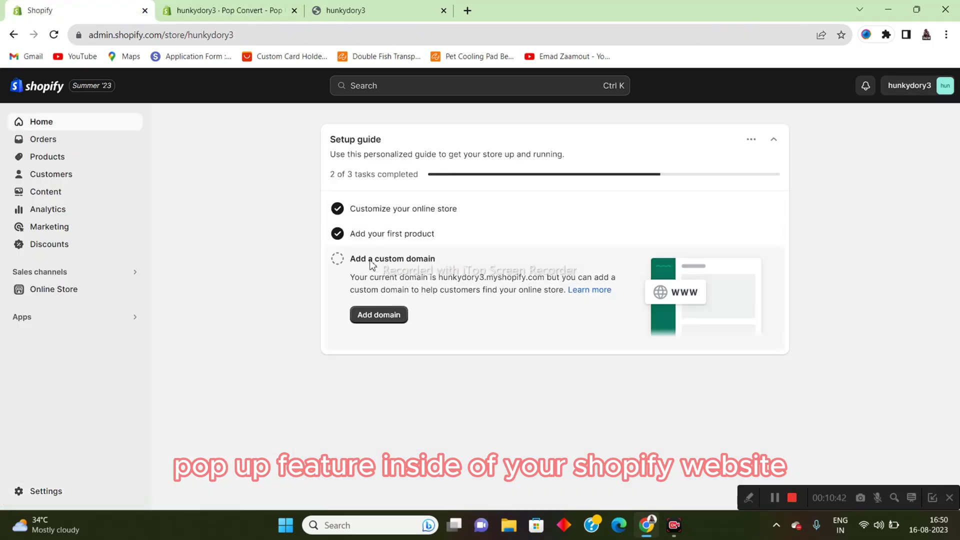